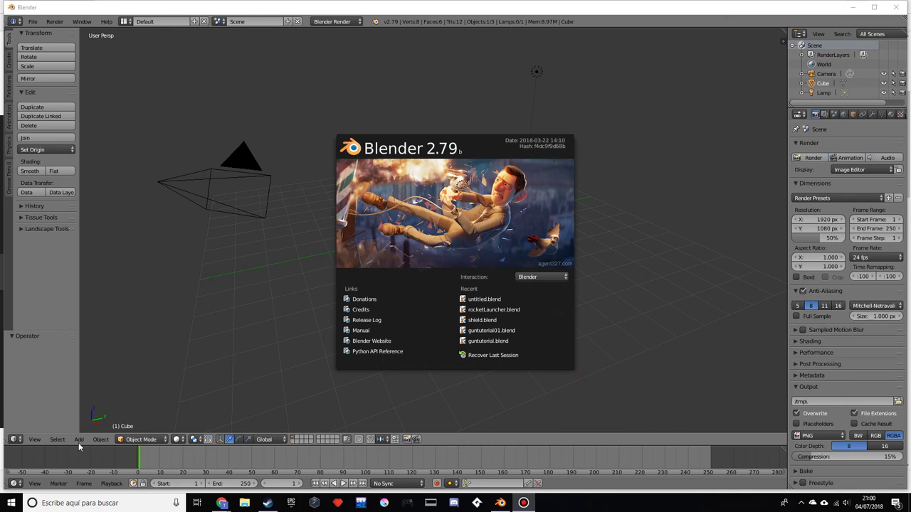
# Switch to the browser and view the Industrial City, Space Station and Ancient Ruins modular-piece reference images
pyautogui.moveTo(219, 496)
pyautogui.click(272, 463)
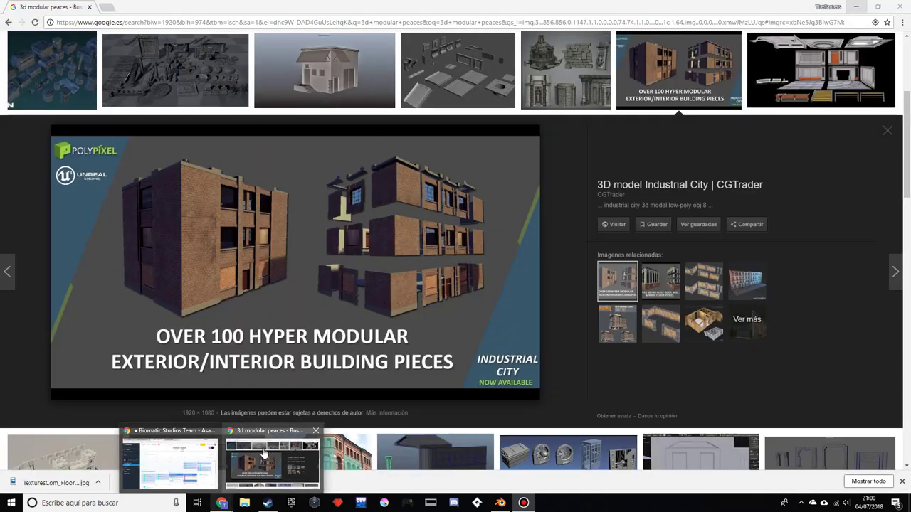
pyautogui.click(456, 85)
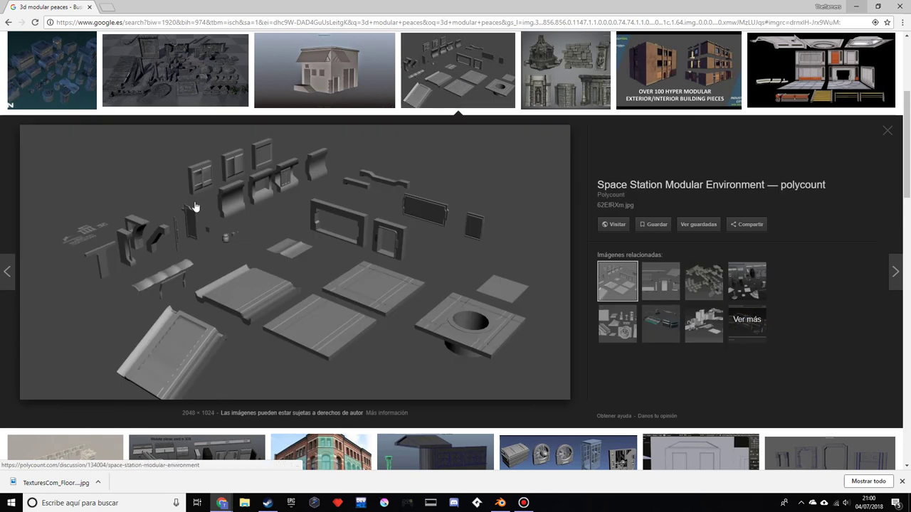
pyautogui.click(177, 99)
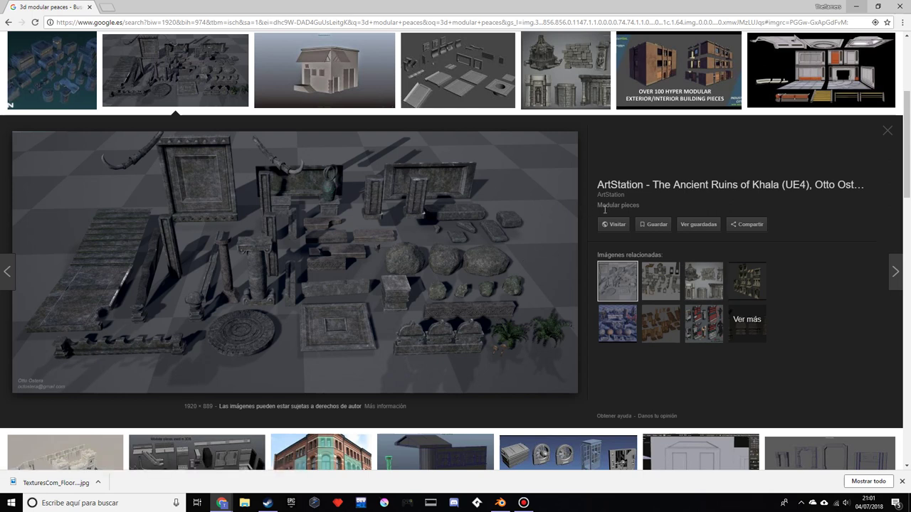
# Switch to Blender and dismiss the splash screen to reach the default cube
pyautogui.moveTo(499, 501)
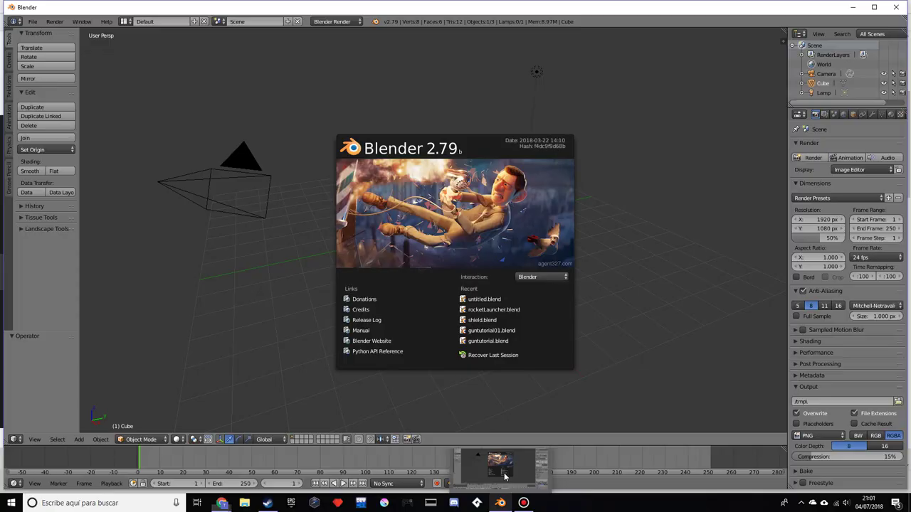
pyautogui.click(507, 475)
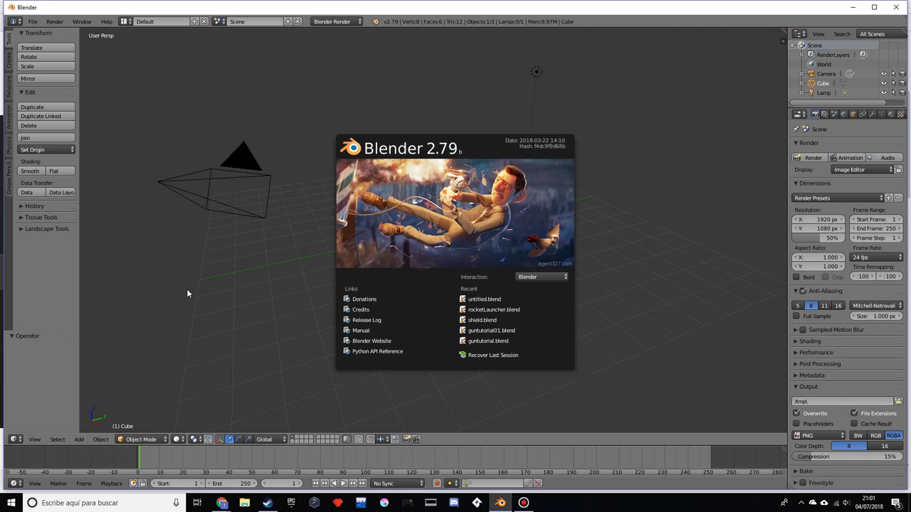
pyautogui.click(671, 193)
pyautogui.moveTo(484, 224); pyautogui.dragTo(439, 401, button='middle')
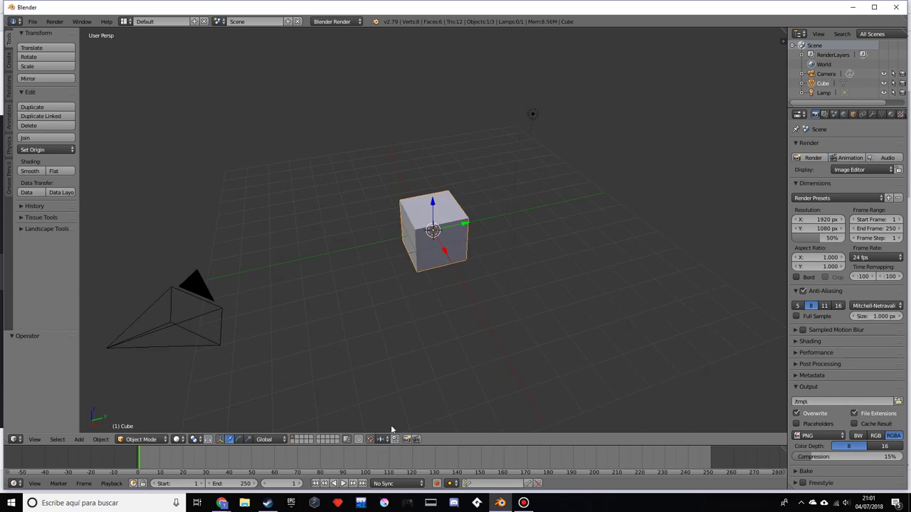
pyautogui.moveTo(340, 443); pyautogui.dragTo(437, 314, button='middle')
pyautogui.scroll(5, 504, 259)
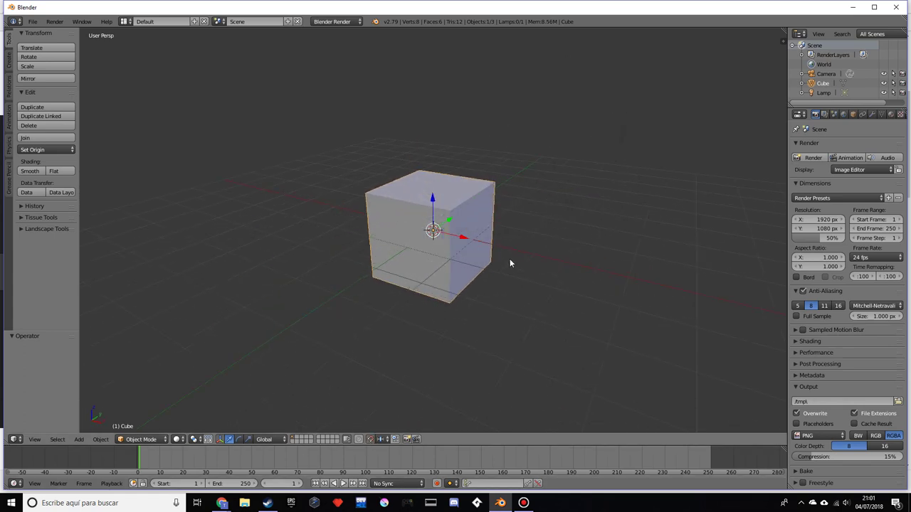
pyautogui.moveTo(510, 263); pyautogui.dragTo(458, 277, button='middle')
# In Edit Mode, move the whole cube mesh 1 unit up along Z
pyautogui.press('Tab')
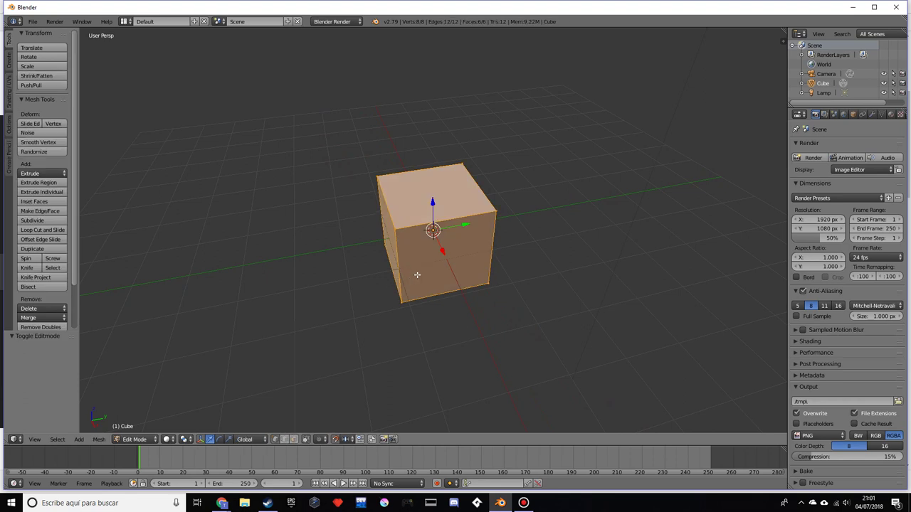
pyautogui.press('g')
pyautogui.press('z')
pyautogui.press('1')
pyautogui.press('Return')
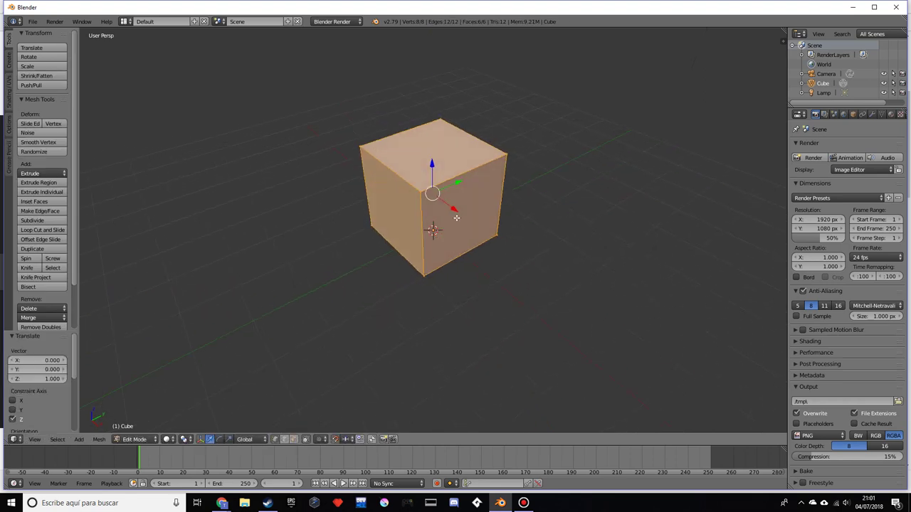
# Move the cube mesh 1 unit along X and 1 unit along Y, and return to Object Mode
pyautogui.press('g')
pyautogui.press('x')
pyautogui.press('1')
pyautogui.press('Return')
pyautogui.press('g')
pyautogui.press('y')
pyautogui.press('1')
pyautogui.press('Return')
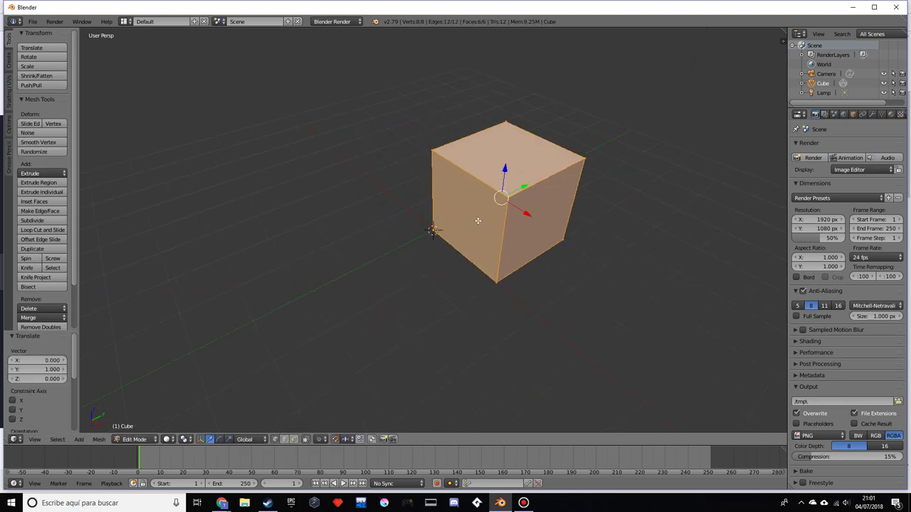
pyautogui.scroll(2, 370, 237)
pyautogui.moveTo(381, 243); pyautogui.dragTo(439, 219, button='middle')
pyautogui.scroll(4, 428, 240)
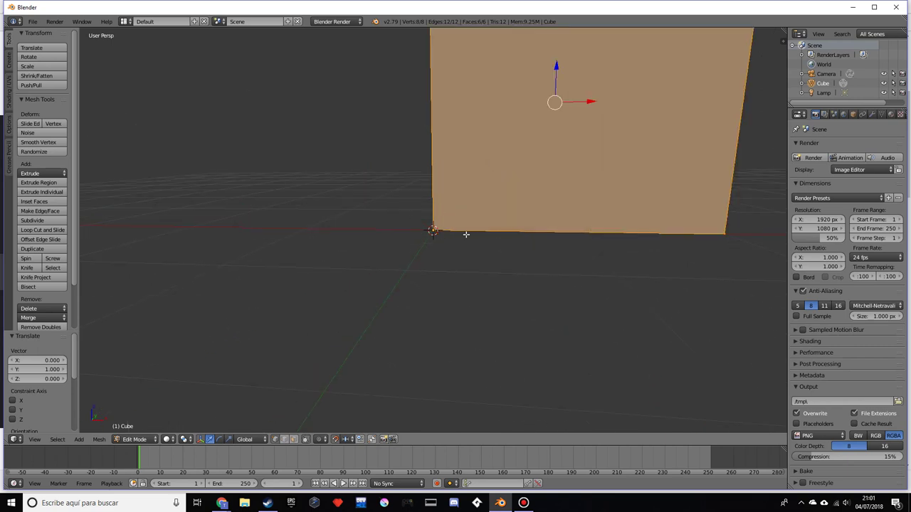
pyautogui.moveTo(482, 252); pyautogui.dragTo(376, 195, button='middle')
pyautogui.scroll(-3, 475, 278)
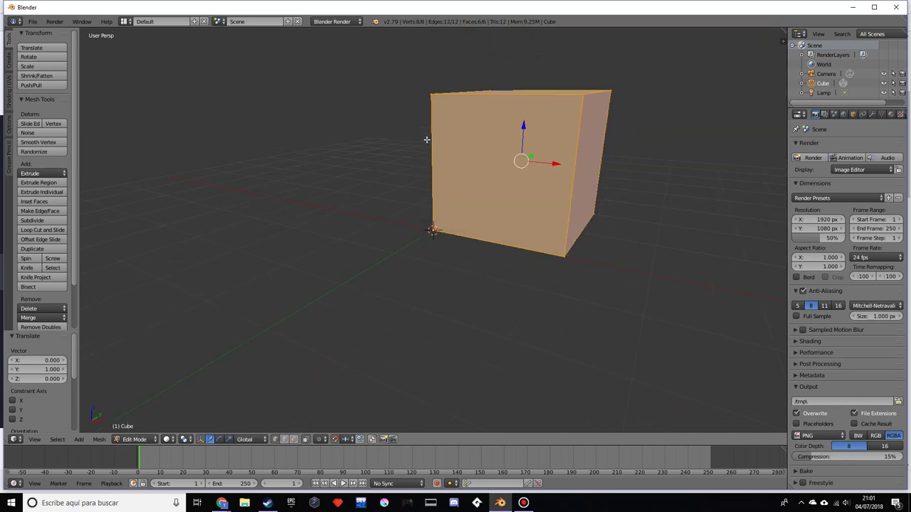
pyautogui.press('Tab')
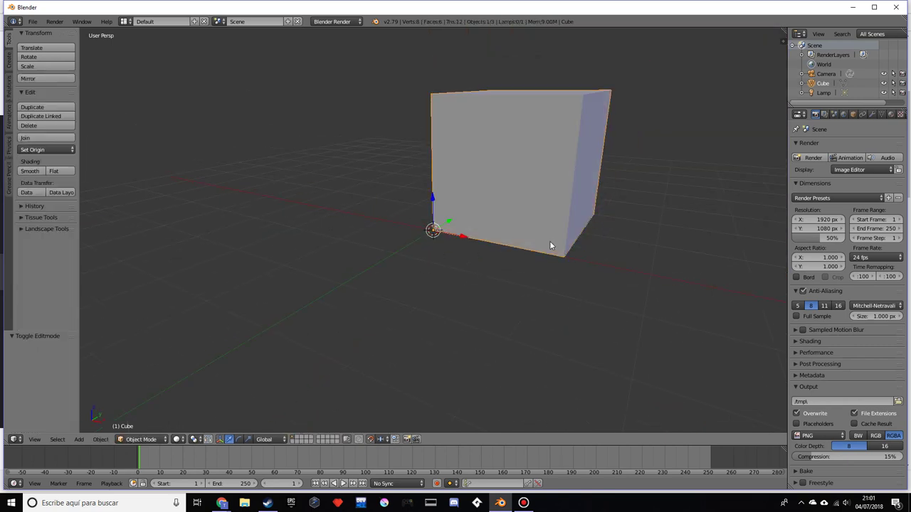
# Rotate the cube 90° about the global Z axis to demonstrate its corner pivot
pyautogui.moveTo(466, 279); pyautogui.dragTo(457, 300, button='middle')
pyautogui.scroll(-5, 457, 295)
pyautogui.moveTo(502, 267)
pyautogui.mouseDown(button='middle')
pyautogui.moveTo(531, 262)
pyautogui.moveTo(536, 315)
pyautogui.moveTo(511, 269)
pyautogui.mouseUp(button='middle')
pyautogui.scroll(2, 485, 211)
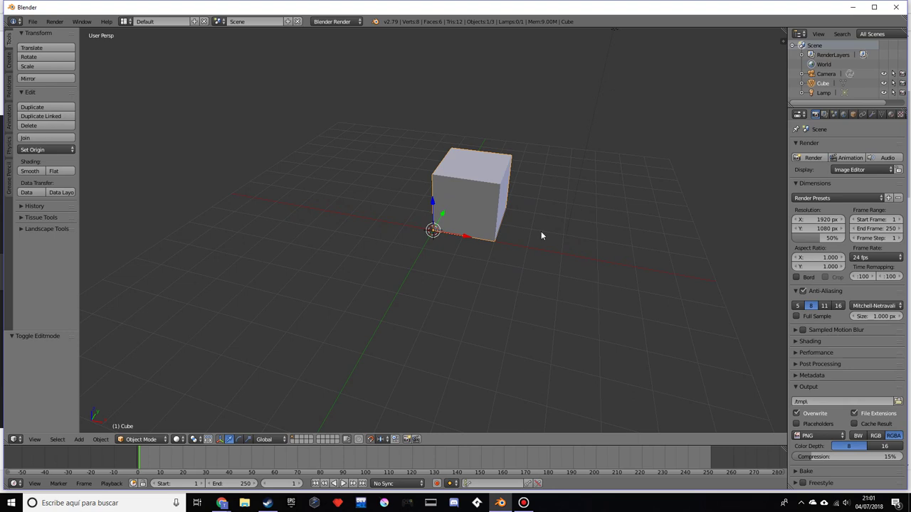
pyautogui.scroll(4, 532, 243)
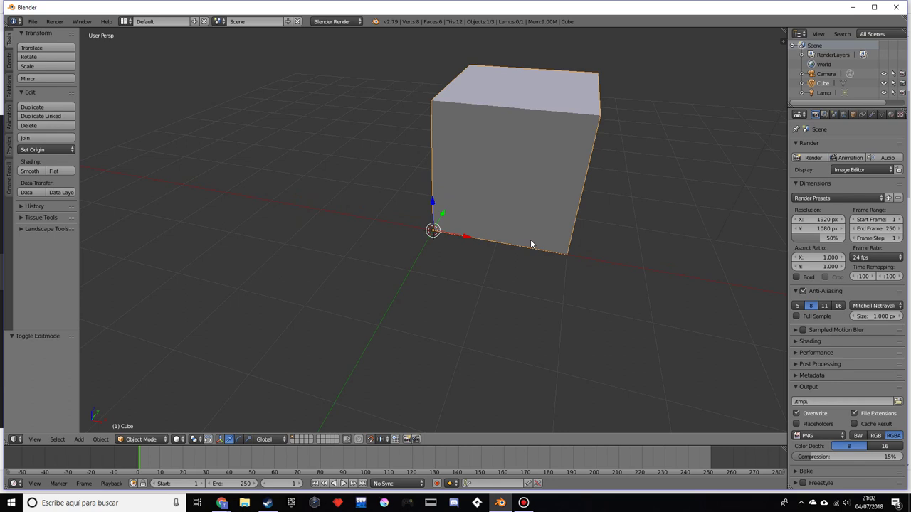
pyautogui.hotkey('ctrl', 'z')
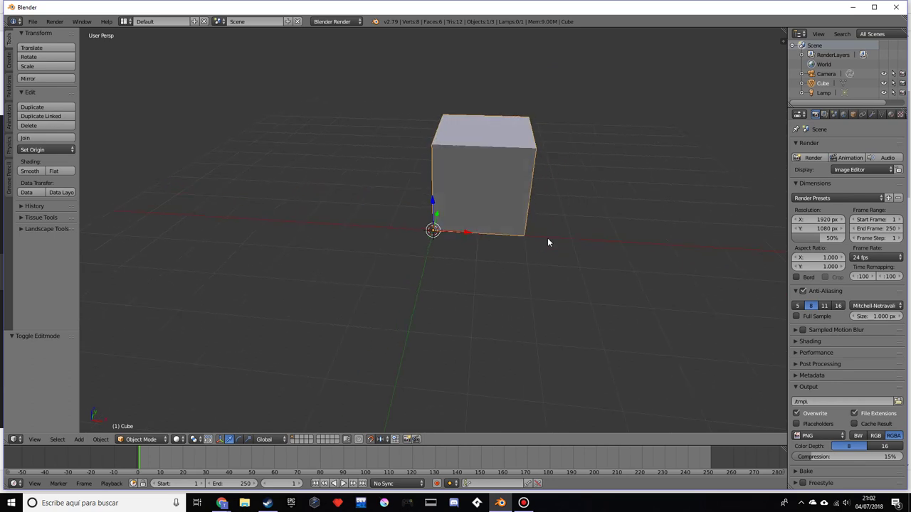
pyautogui.press('r')
pyautogui.press('z')
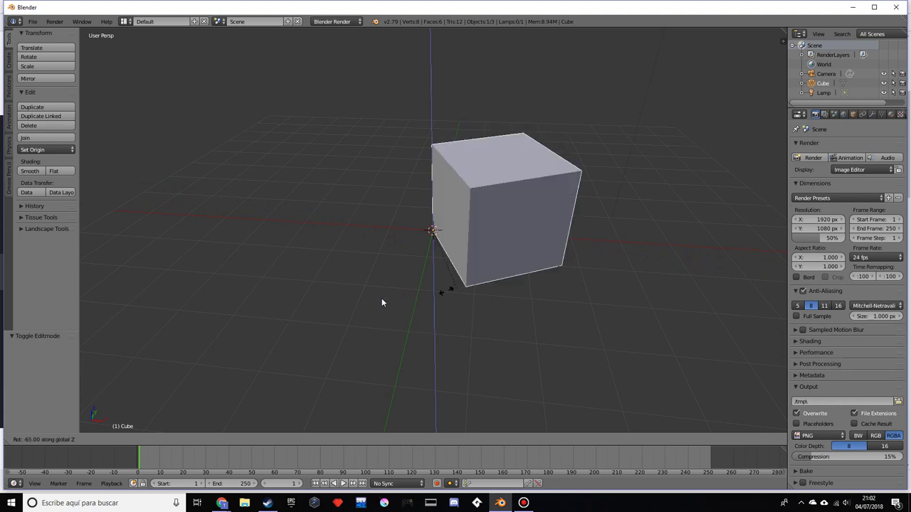
pyautogui.click(461, 384)
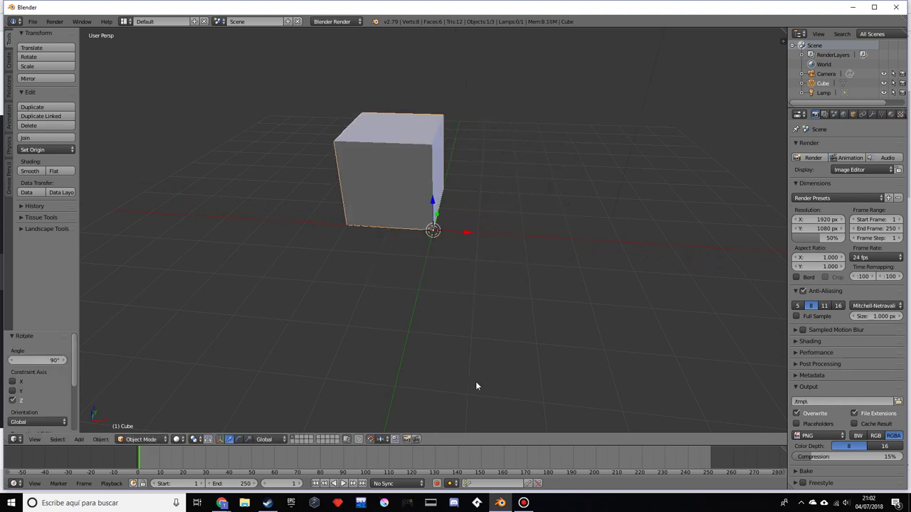
# In Edit Mode, move the cube mesh freely away from its origin and return to Object Mode
pyautogui.moveTo(558, 339); pyautogui.dragTo(529, 319, button='middle')
pyautogui.press('Tab')
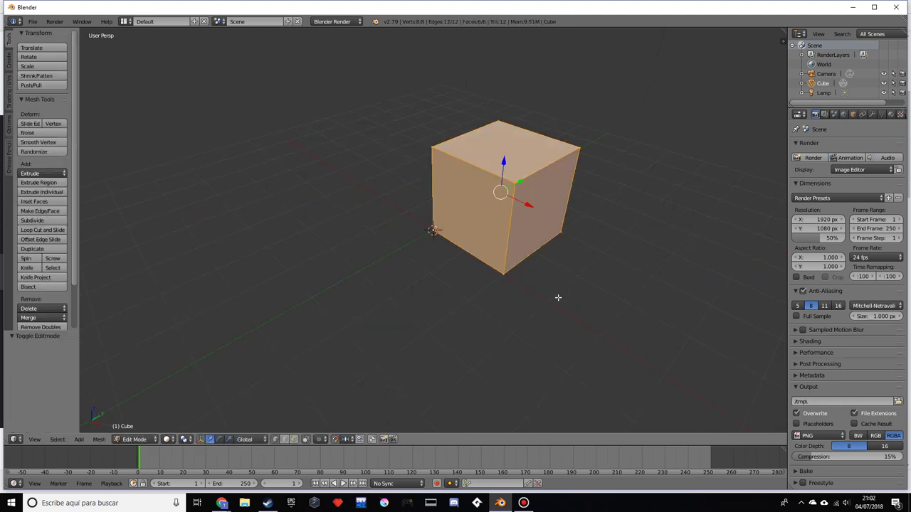
pyautogui.press('g')
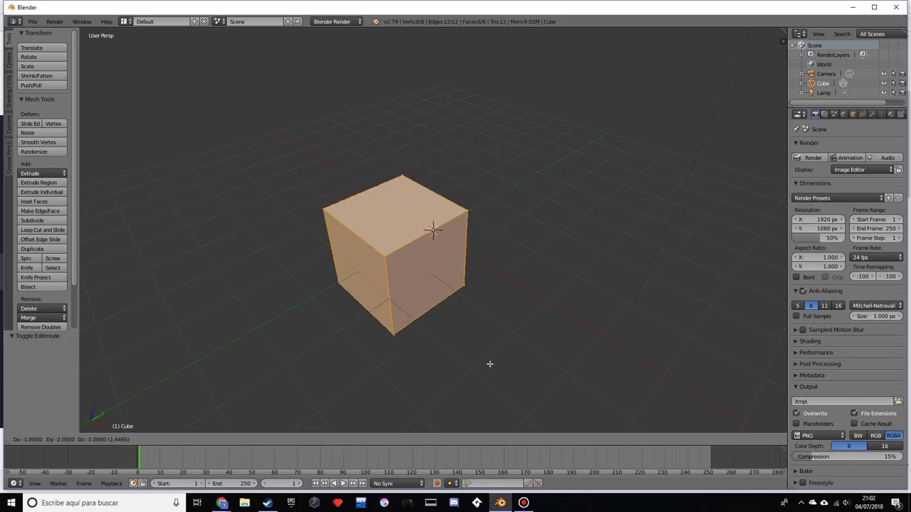
pyautogui.click(376, 383)
pyautogui.press('Tab')
# Rotate the offset cube 35° about the global Z axis to demonstrate the misplaced pivot
pyautogui.scroll(-4, 456, 339)
pyautogui.moveTo(474, 333); pyautogui.dragTo(533, 335, button='middle')
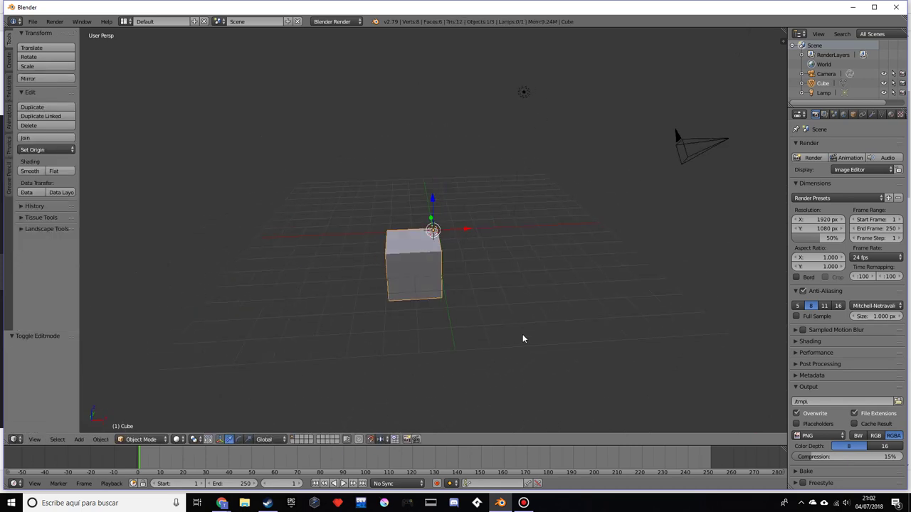
pyautogui.press('r')
pyautogui.press('z')
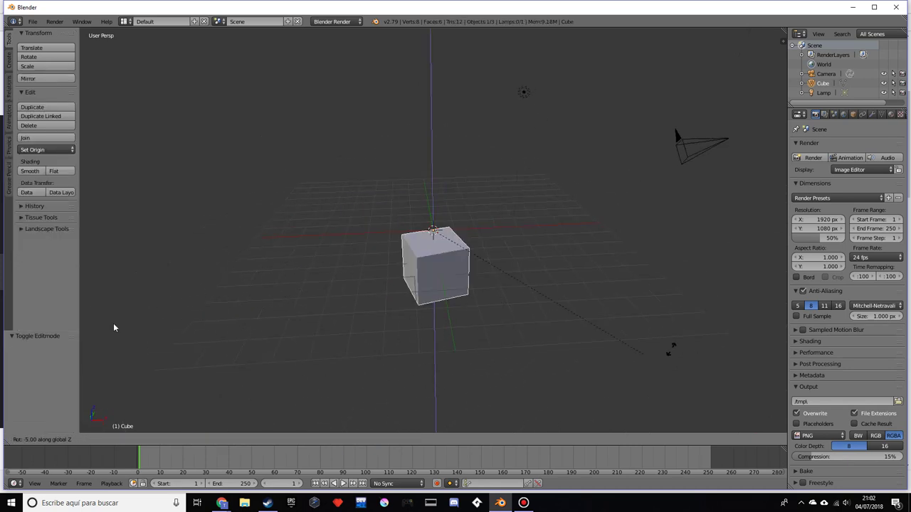
pyautogui.click(327, 338)
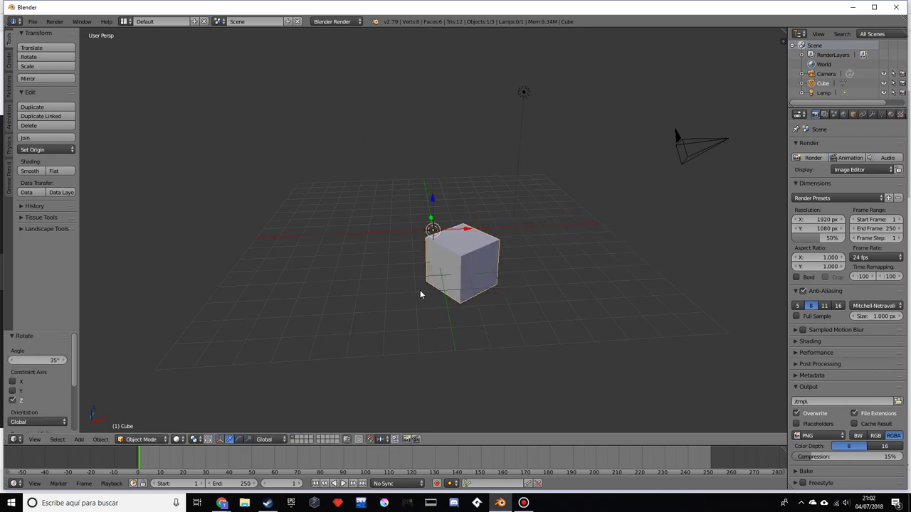
# Undo the test rotation and the mesh offset
pyautogui.scroll(-2, 502, 296)
pyautogui.hotkey('ctrl', 'z')
pyautogui.hotkey('ctrl', 'z')
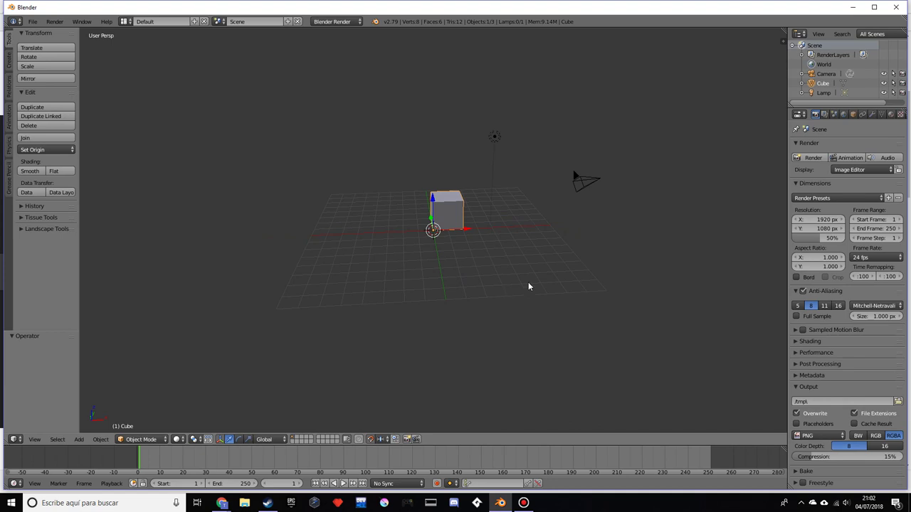
# Reshape the cube into a tall, thin wall block by moving its X-side face inward and its top face upward
pyautogui.moveTo(514, 264); pyautogui.dragTo(519, 283, button='middle')
pyautogui.scroll(7, 470, 282)
pyautogui.scroll(-2, 504, 287)
pyautogui.press('Tab')
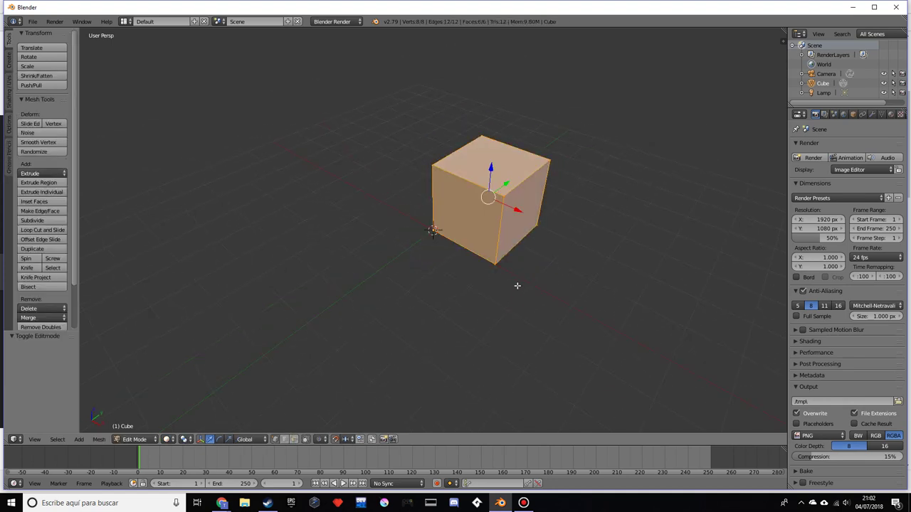
pyautogui.rightClick(511, 228)
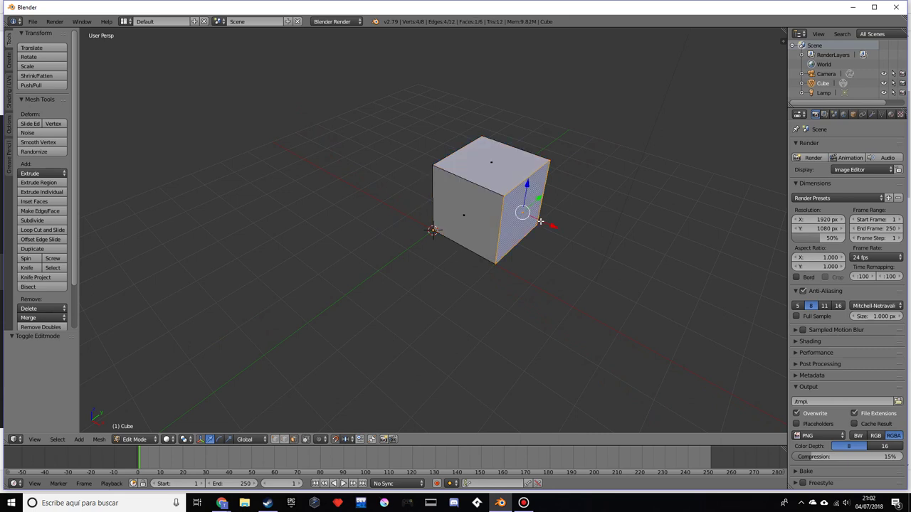
pyautogui.moveTo(544, 223); pyautogui.dragTo(512, 220)
pyautogui.rightClick(475, 155)
pyautogui.moveTo(475, 127); pyautogui.dragTo(475, 53)
pyautogui.press('Return')
pyautogui.press('Tab')
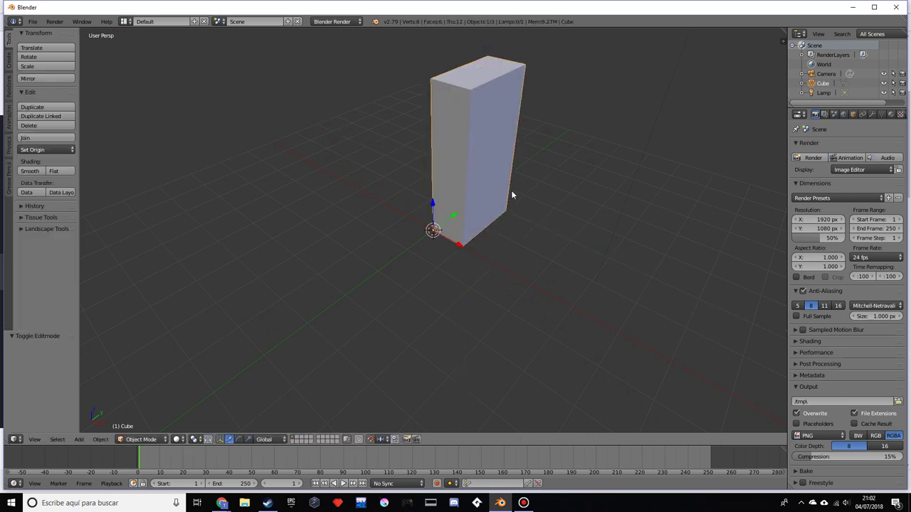
# Duplicate the wall block 3 units along the global Y axis
pyautogui.scroll(-5, 518, 200)
pyautogui.hotkey('shift', 'd')
pyautogui.write('y4')
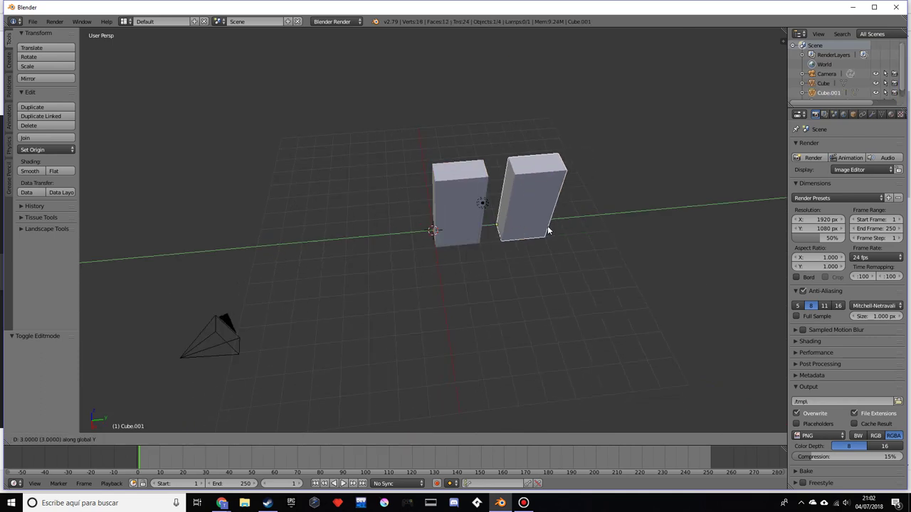
pyautogui.press('Return')
# Widen the duplicated block by moving its outer end face 1 unit along Y, twice
pyautogui.moveTo(553, 226); pyautogui.dragTo(540, 242, button='middle')
pyautogui.press('Tab')
pyautogui.rightClick(543, 245)
pyautogui.write('gy1')
pyautogui.press('Return')
pyautogui.moveTo(503, 304); pyautogui.dragTo(619, 206, button='middle')
pyautogui.write('gy1')
pyautogui.press('Return')
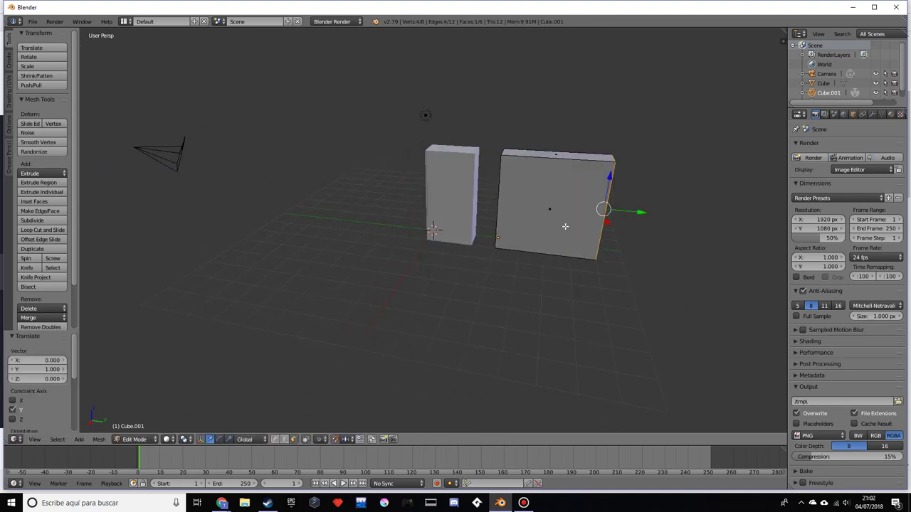
# Add two vertical loop cuts to the wide block and scale them apart by 2.1 along Y
pyautogui.hotkey('ctrl', 'r')
pyautogui.scroll(1, 555, 185)
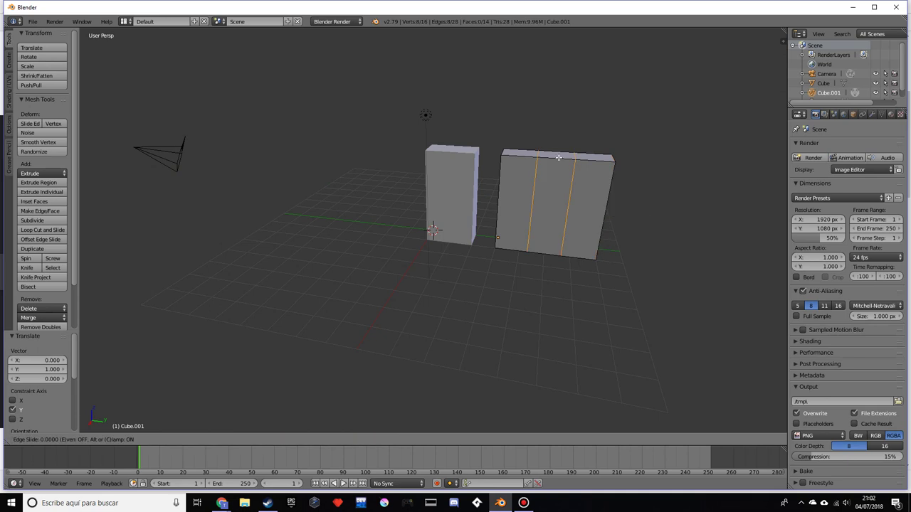
pyautogui.click(558, 159)
pyautogui.rightClick(558, 159)
pyautogui.press('s')
pyautogui.press('y')
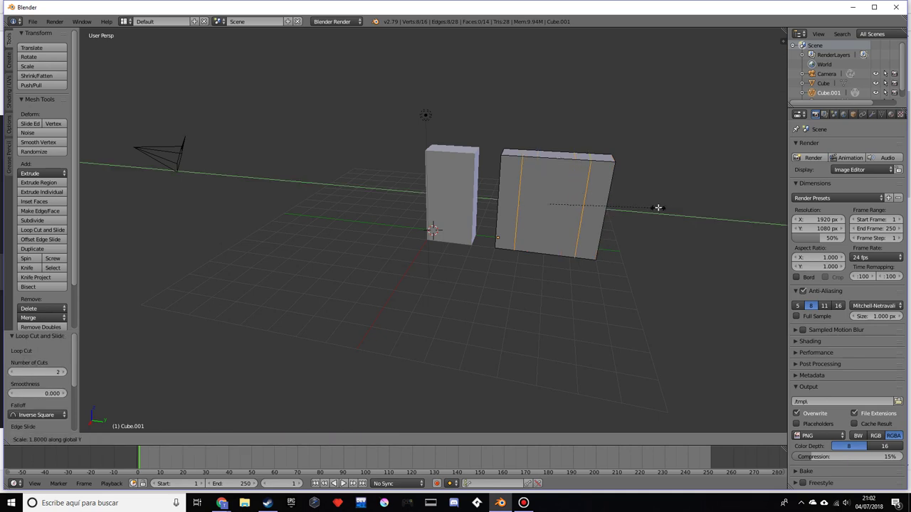
pyautogui.click(677, 203)
# Add one horizontal loop cut around the wide block and slide it up toward the top edge
pyautogui.hotkey('ctrl', 'r')
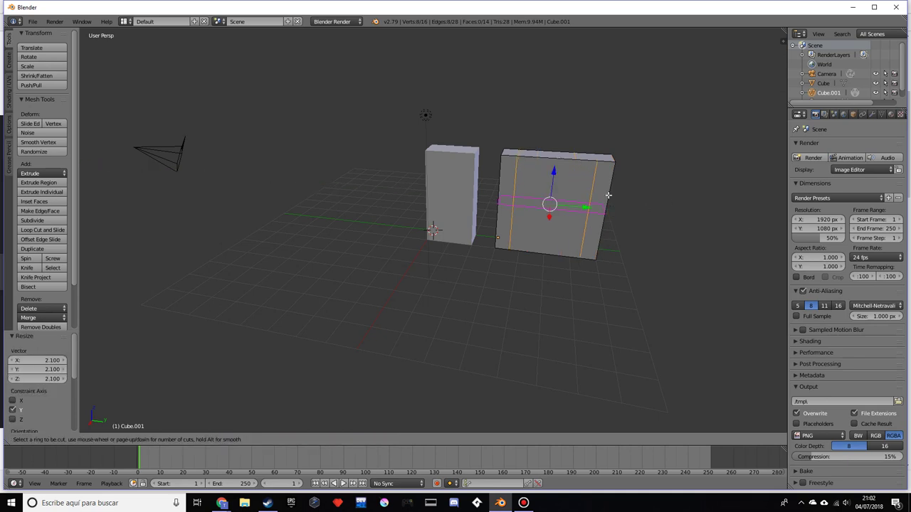
pyautogui.click(607, 184)
pyautogui.click(610, 164)
# Delete the central front and back faces of the wide block to open a doorway
pyautogui.press('3')
pyautogui.rightClick(572, 225)
pyautogui.press('x')
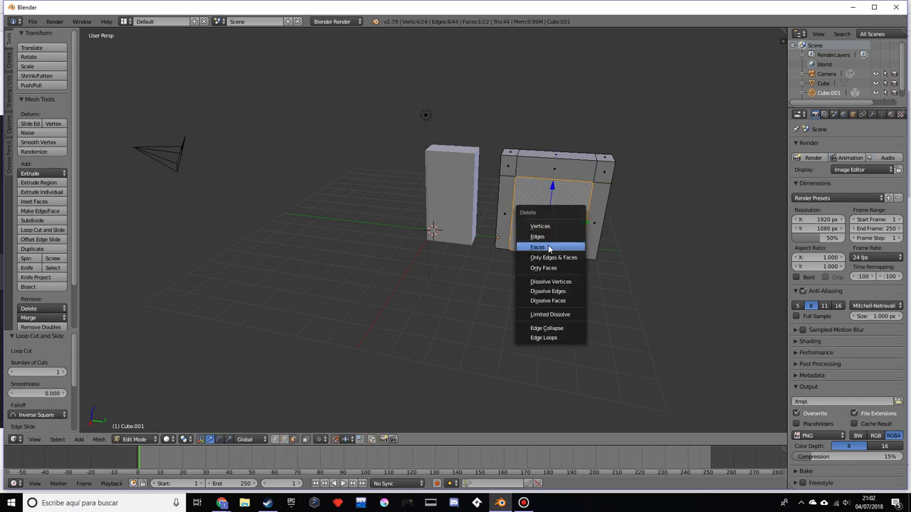
pyautogui.click(550, 243)
pyautogui.rightClick(553, 227)
pyautogui.press('x')
pyautogui.click(553, 228)
# Fill the open inner side of one doorway post with a face between its two vertical edges
pyautogui.moveTo(566, 262); pyautogui.dragTo(525, 254, button='middle')
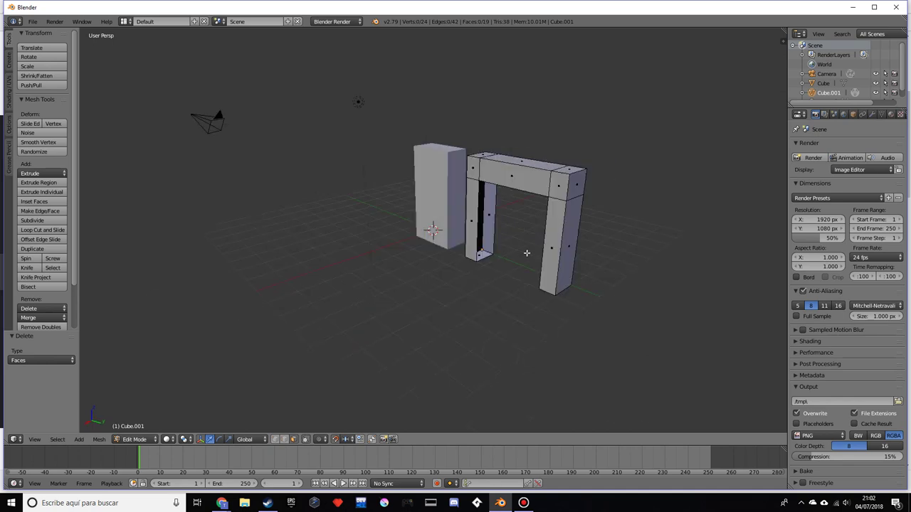
pyautogui.scroll(4, 525, 254)
pyautogui.click(286, 440)
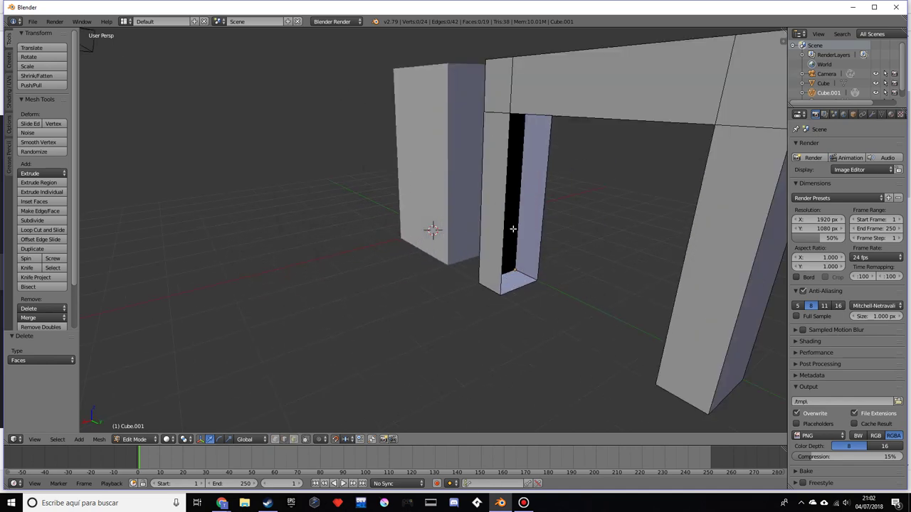
pyautogui.rightClick(540, 202)
pyautogui.keyDown('ctrl'); pyautogui.rightClick(506, 197); pyautogui.keyUp('ctrl')
pyautogui.press('f')
# Fill the underside of the doorway's lintel and the inner side of the other post with faces
pyautogui.moveTo(505, 197); pyautogui.dragTo(622, 165, button='middle')
pyautogui.keyDown('ctrl'); pyautogui.rightClick(559, 41); pyautogui.keyUp('ctrl')
pyautogui.press('f')
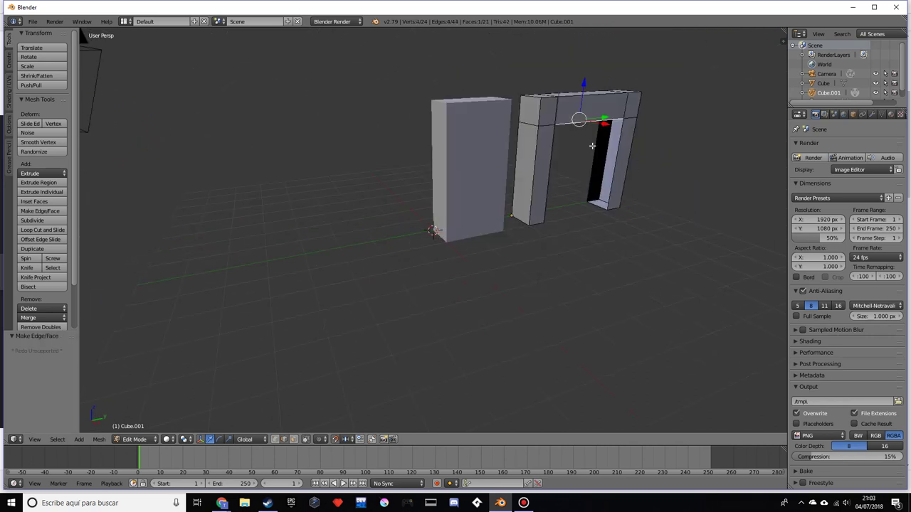
pyautogui.rightClick(595, 147)
pyautogui.keyDown('ctrl'); pyautogui.rightClick(613, 148); pyautogui.keyUp('ctrl')
pyautogui.press('f')
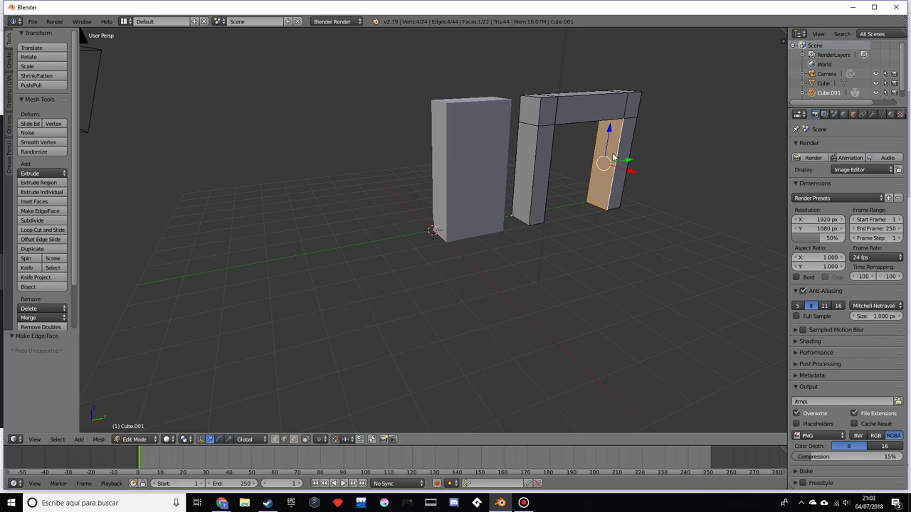
pyautogui.press('Tab')
# Duplicate the plain wall block and move the copy -5 units along Y
pyautogui.moveTo(612, 153); pyautogui.dragTo(429, 253, button='middle')
pyautogui.rightClick(448, 199)
pyautogui.hotkey('shift', 'd')
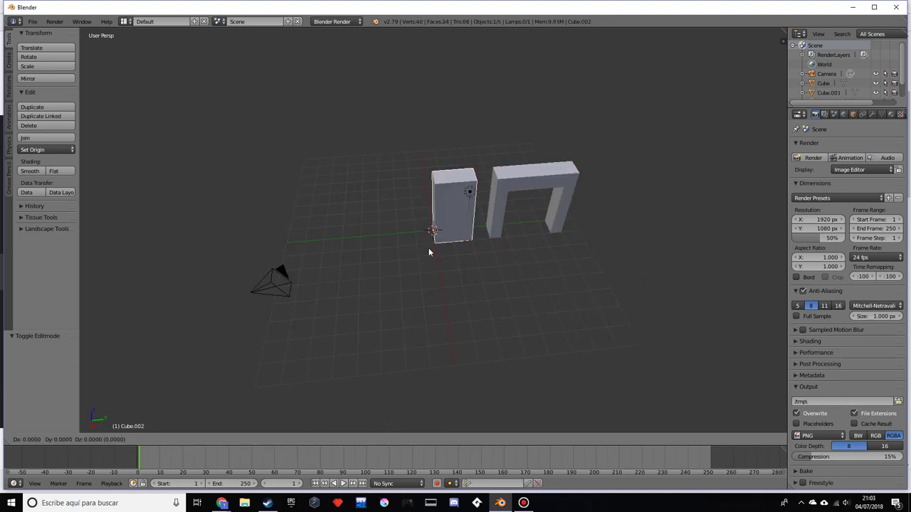
pyautogui.write('y-5')
pyautogui.press('Return')
# Add one centred vertical loop cut to the duplicated block
pyautogui.moveTo(342, 260); pyautogui.dragTo(360, 224, button='middle')
pyautogui.press('Tab')
pyautogui.hotkey('ctrl', 'r')
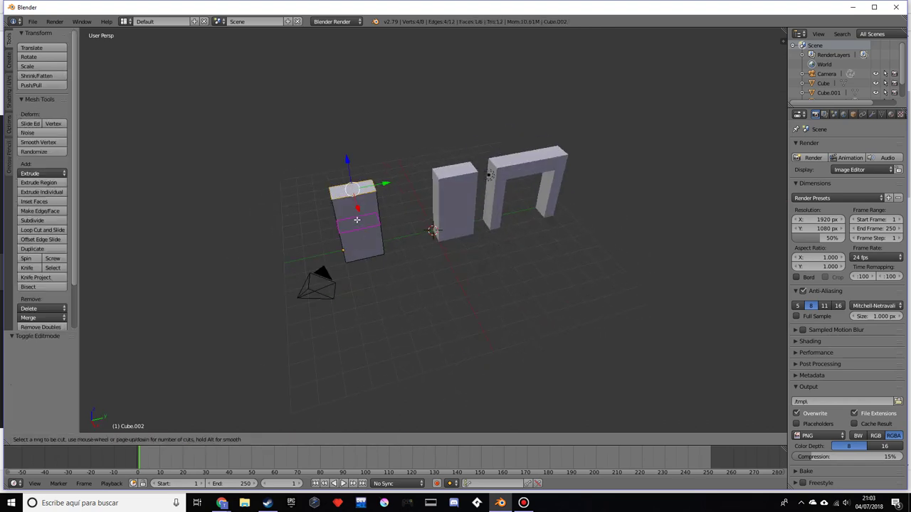
pyautogui.click(356, 213)
pyautogui.rightClick(356, 214)
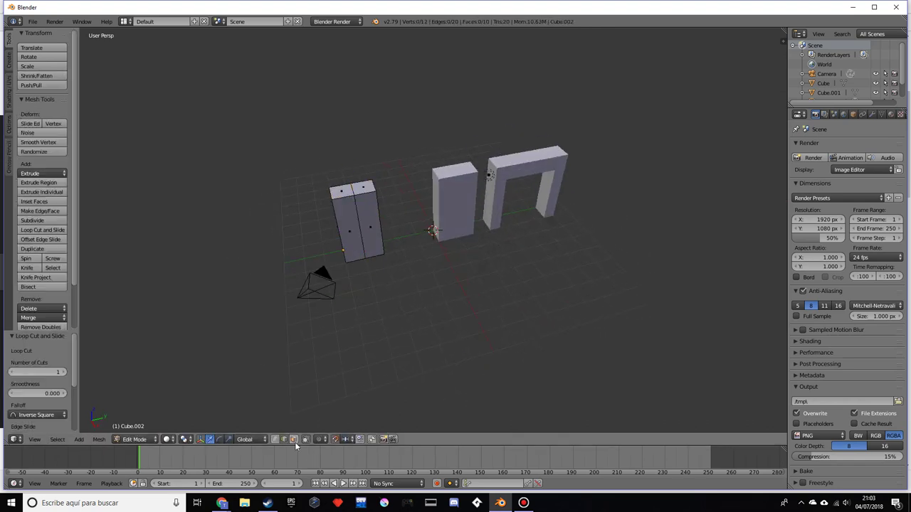
# Extrude one half of the block's front face by 1 unit to form an L-shaped corner piece
pyautogui.rightClick(345, 212)
pyautogui.moveTo(384, 238); pyautogui.dragTo(417, 264, button='middle')
pyautogui.press('e')
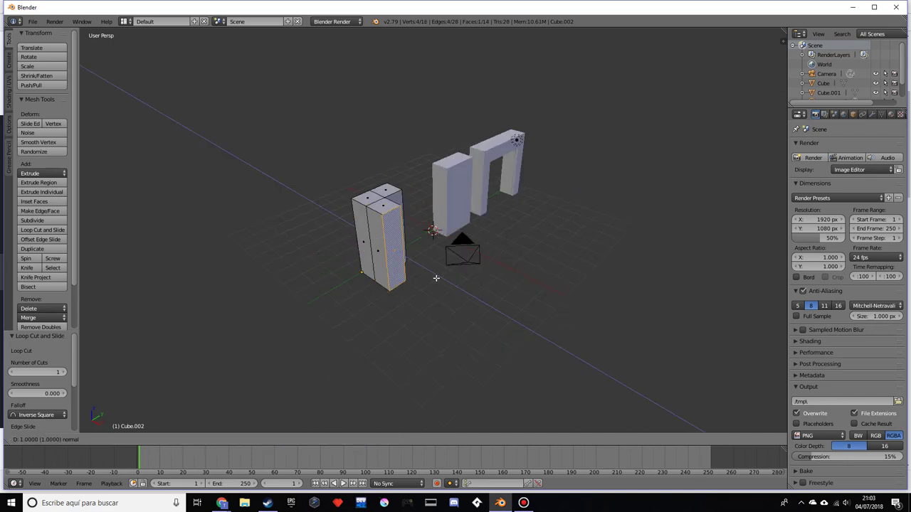
pyautogui.click(436, 277)
pyautogui.press('Tab')
# Select all three wall pieces and move them -12 units along X, off the grid
pyautogui.scroll(-3, 491, 269)
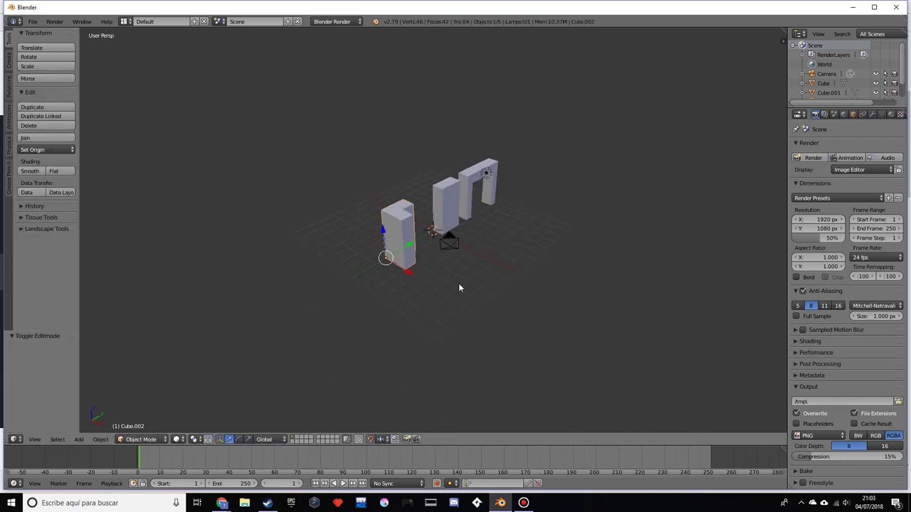
pyautogui.moveTo(486, 302)
pyautogui.mouseDown(button='middle')
pyautogui.moveTo(401, 295)
pyautogui.moveTo(422, 287)
pyautogui.moveTo(475, 302)
pyautogui.mouseUp(button='middle')
pyautogui.keyDown('shift'); pyautogui.rightClick(447, 207); pyautogui.keyUp('shift')
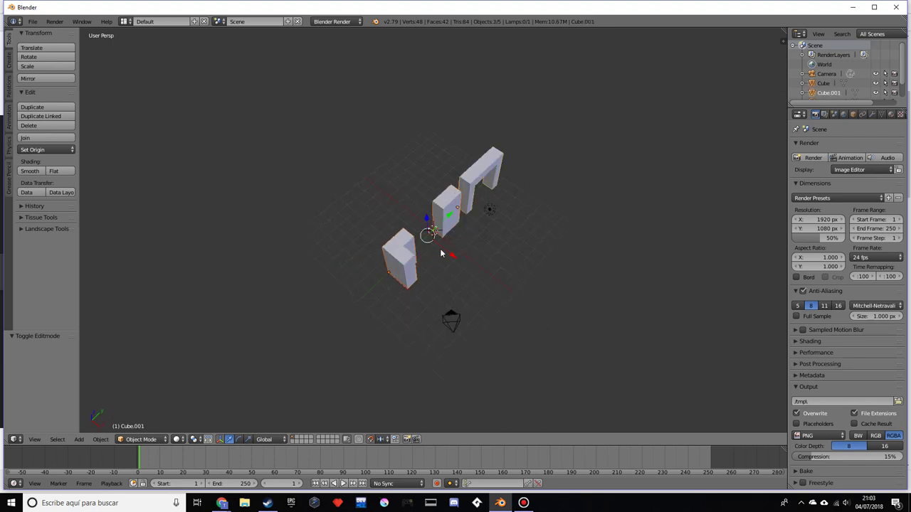
pyautogui.keyDown('ctrl'); pyautogui.moveTo(442, 253); pyautogui.dragTo(352, 167); pyautogui.keyUp('ctrl')
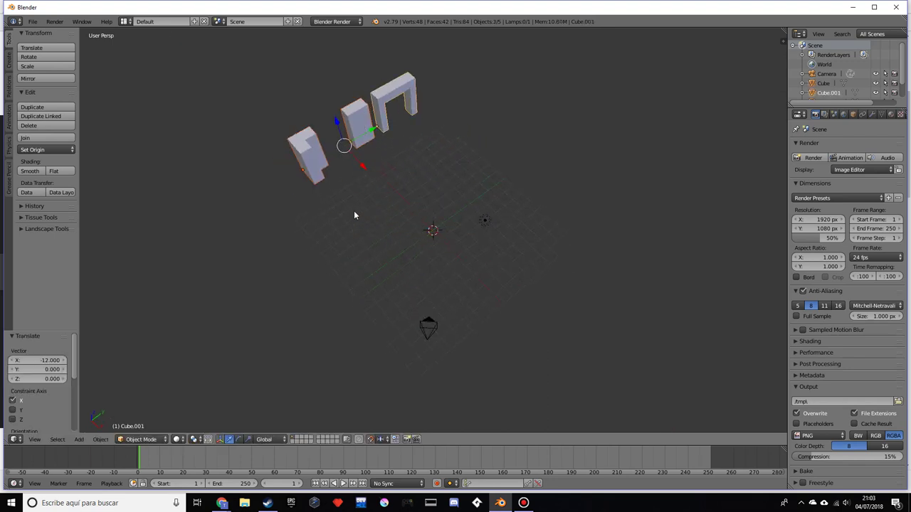
# Duplicate the corner piece and move the copy 14 units along X
pyautogui.rightClick(306, 158)
pyautogui.moveTo(327, 160); pyautogui.dragTo(345, 160, button='middle')
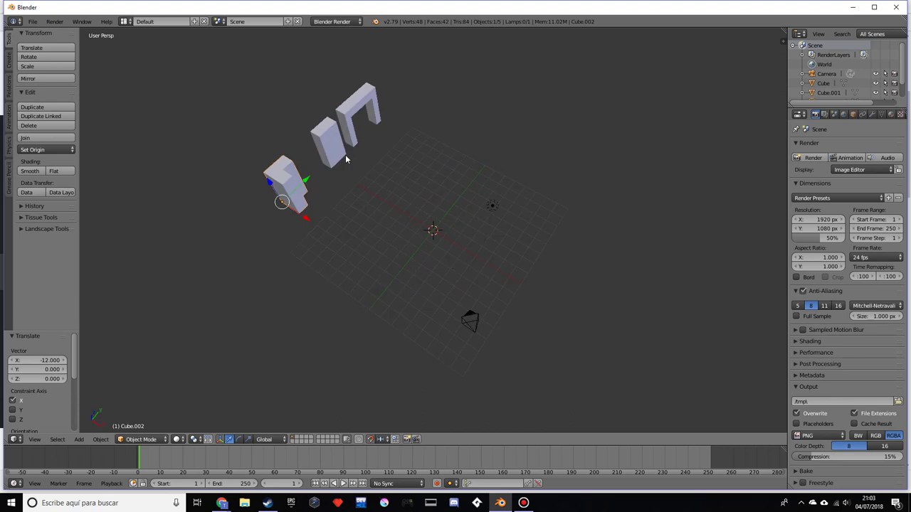
pyautogui.hotkey('shift', 'd')
pyautogui.press('x')
pyautogui.click(471, 266)
# Duplicate the corner piece on the grid back along X and rotate the new copy -90° about Z
pyautogui.moveTo(360, 235); pyautogui.dragTo(454, 269, button='middle')
pyautogui.hotkey('shift', 'd')
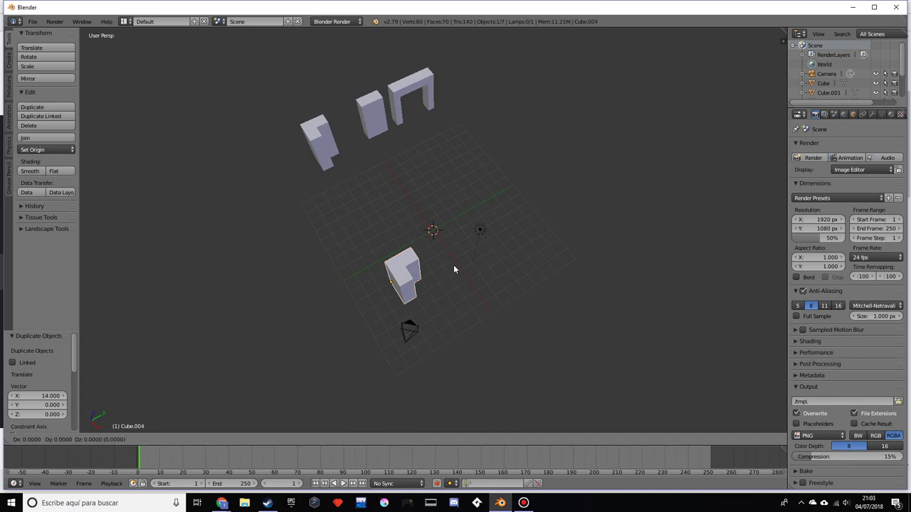
pyautogui.press('x')
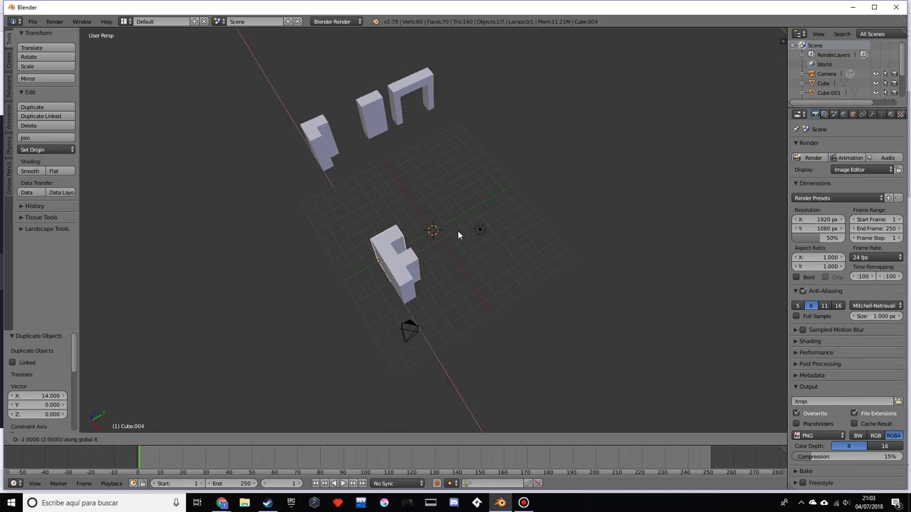
pyautogui.click(458, 231)
pyautogui.press('r')
pyautogui.press('z')
pyautogui.click(396, 302)
pyautogui.moveTo(351, 315); pyautogui.dragTo(375, 276, button='middle')
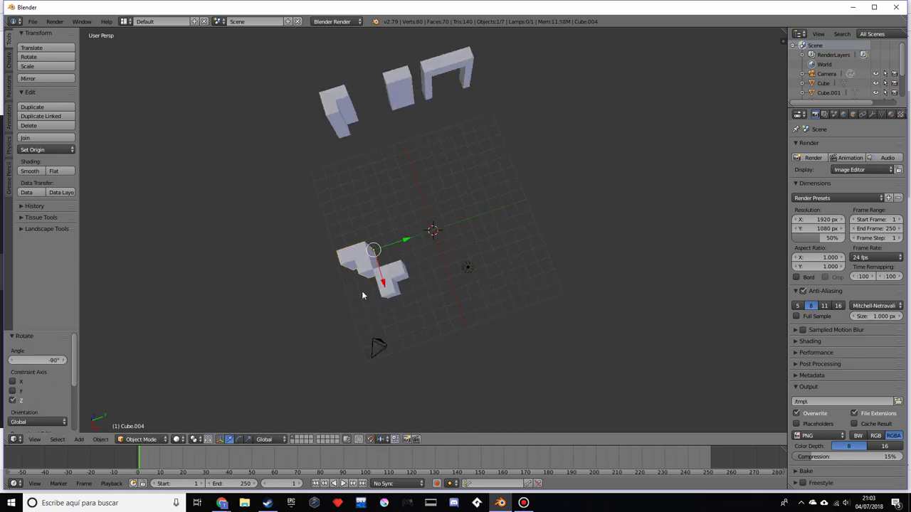
# Move the rotated corner copy 4 units along Y
pyautogui.moveTo(408, 240); pyautogui.dragTo(457, 227)
pyautogui.moveTo(391, 285); pyautogui.dragTo(492, 242, button='middle')
pyautogui.scroll(5, 492, 242)
pyautogui.scroll(4, 455, 270)
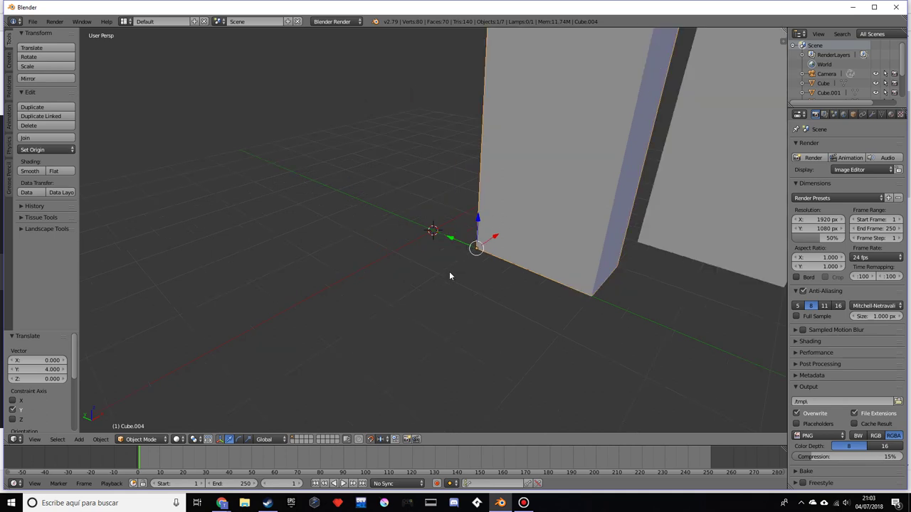
pyautogui.scroll(-5, 485, 292)
pyautogui.moveTo(536, 248); pyautogui.dragTo(394, 286, button='middle')
# Rotate the corner copy another -90° about Z and move it 3 units along X against the first corner piece
pyautogui.press('r')
pyautogui.press('z')
pyautogui.click(401, 303)
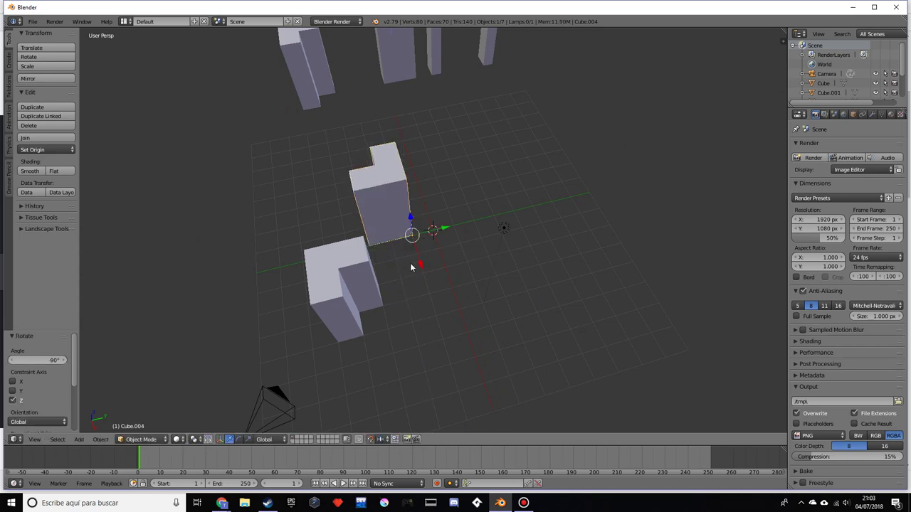
pyautogui.press('g')
pyautogui.press('x')
pyautogui.click(429, 314)
# Rotate the doorway piece a quarter turn about Z and move it 9 units along X to meet the corner piece
pyautogui.moveTo(428, 314); pyautogui.dragTo(414, 84, button='middle')
pyautogui.rightClick(420, 59)
pyautogui.rightClick(459, 47)
pyautogui.scroll(-2, 474, 139)
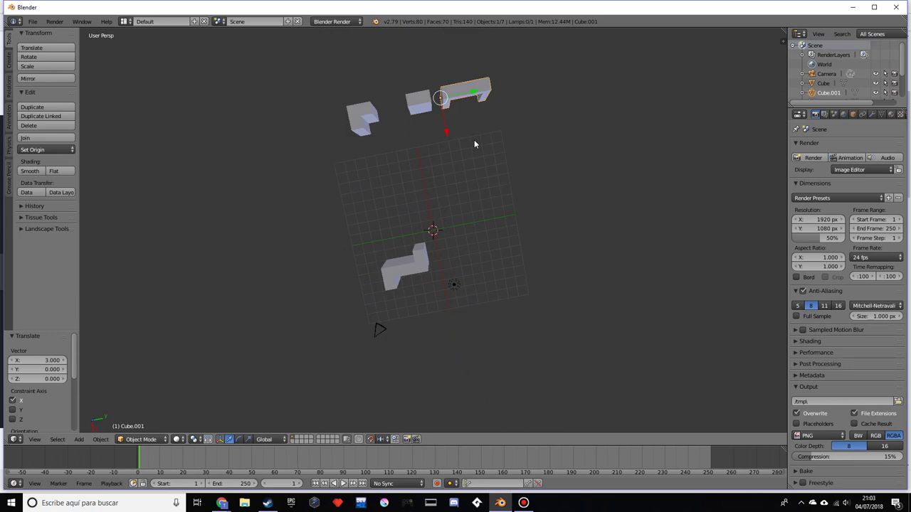
pyautogui.press('r')
pyautogui.press('z')
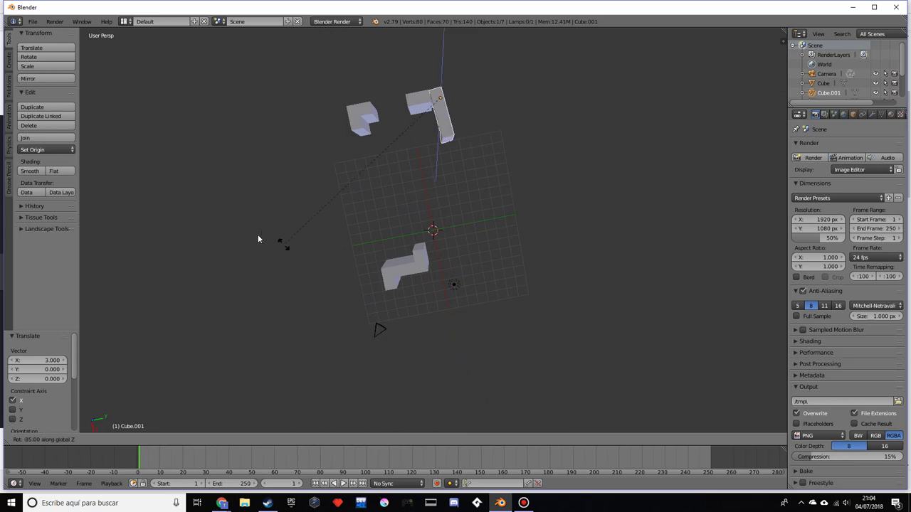
pyautogui.click(261, 240)
pyautogui.press('g')
pyautogui.press('x')
pyautogui.click(484, 229)
# Rotate the plain wall block about Z and bring it over toward the doorway piece
pyautogui.moveTo(484, 228); pyautogui.dragTo(342, 203, button='middle')
pyautogui.rightClick(311, 203)
pyautogui.press('r')
pyautogui.press('z')
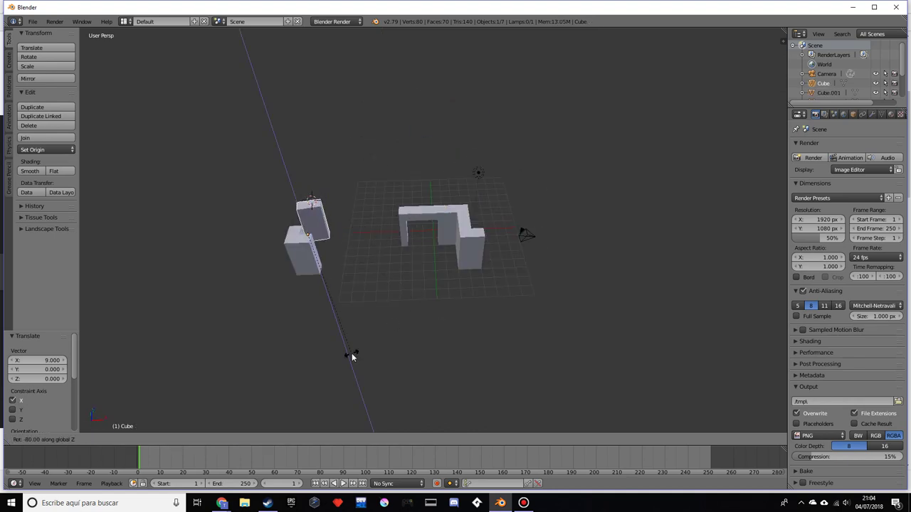
pyautogui.click(346, 356)
pyautogui.moveTo(346, 361); pyautogui.dragTo(474, 318, button='middle')
pyautogui.moveTo(436, 270); pyautogui.dragTo(381, 306, button='middle')
# Rotate the plain block again about Z and line it up with the doorway's free end, moving it -1 unit along Y
pyautogui.press('r')
pyautogui.press('z')
pyautogui.click(522, 247)
pyautogui.moveTo(348, 256); pyautogui.dragTo(411, 309)
pyautogui.moveTo(410, 309); pyautogui.dragTo(440, 205, button='middle')
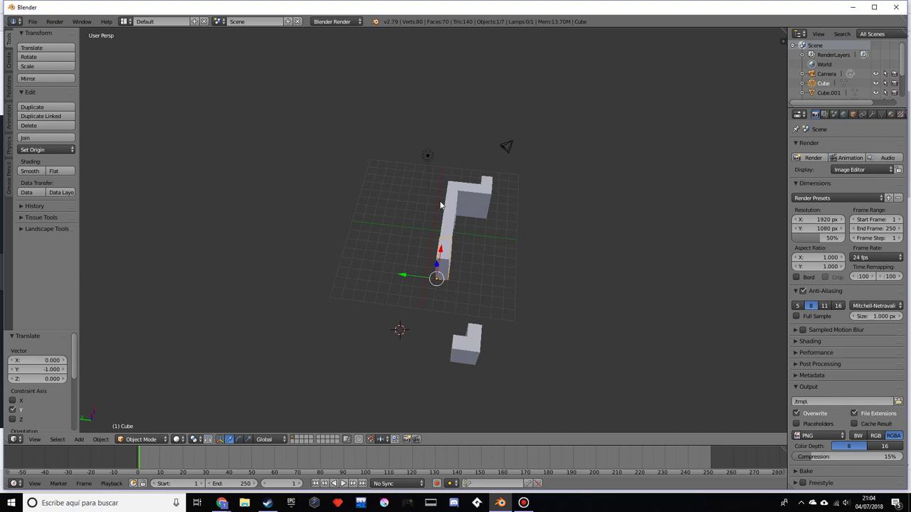
# Rotate the remaining off-grid corner piece 270° about Z
pyautogui.rightClick(458, 343)
pyautogui.moveTo(458, 343); pyautogui.dragTo(371, 190, button='middle')
pyautogui.moveTo(641, 230); pyautogui.dragTo(612, 237, button='middle')
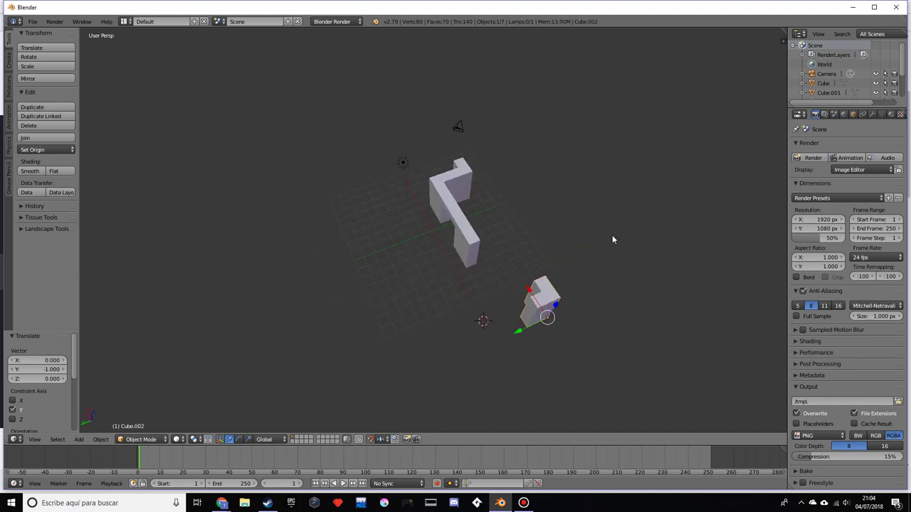
pyautogui.press('r')
pyautogui.press('z')
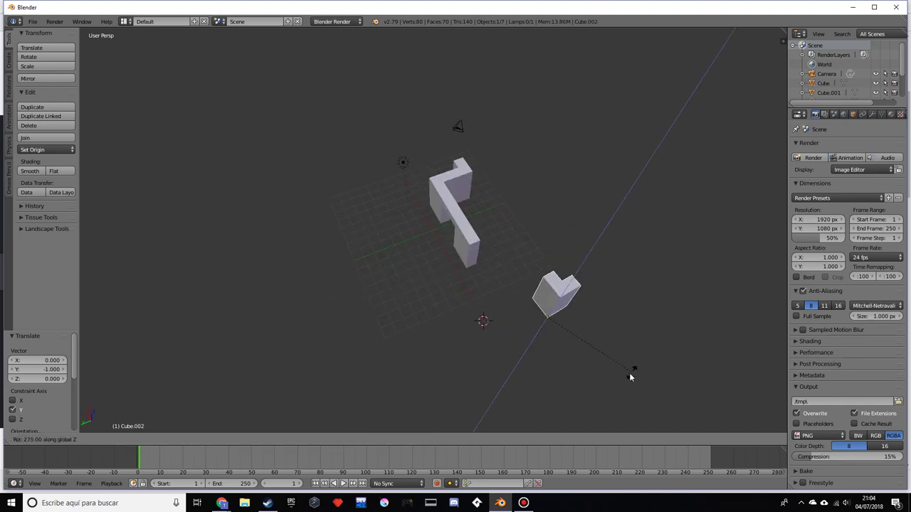
pyautogui.click(628, 372)
pyautogui.moveTo(606, 332); pyautogui.dragTo(439, 360, button='middle')
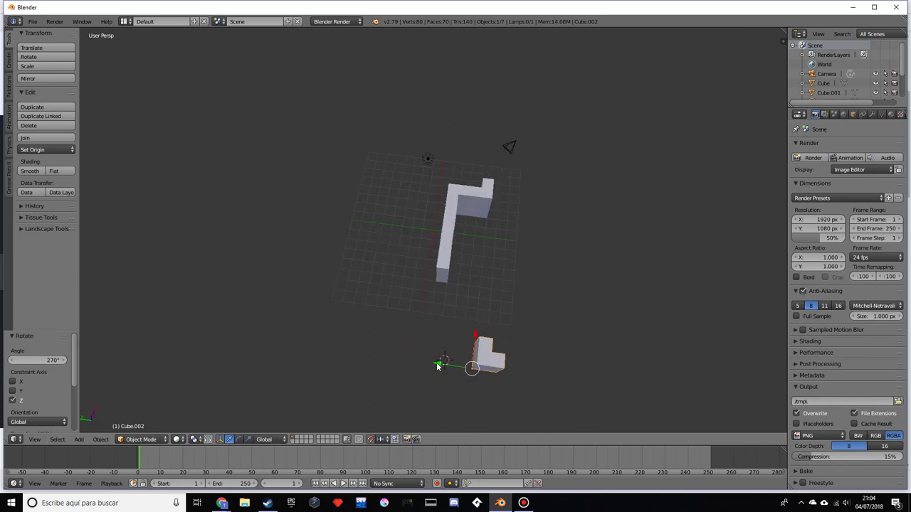
# Move the rotated corner piece along Y and X against the plain block's free end to complete the wall
pyautogui.press('g')
pyautogui.press('y')
pyautogui.press('3')
pyautogui.moveTo(440, 276); pyautogui.dragTo(440, 269)
pyautogui.moveTo(419, 302); pyautogui.dragTo(409, 299)
pyautogui.moveTo(640, 339); pyautogui.dragTo(467, 285, button='middle')
pyautogui.press('Tab')
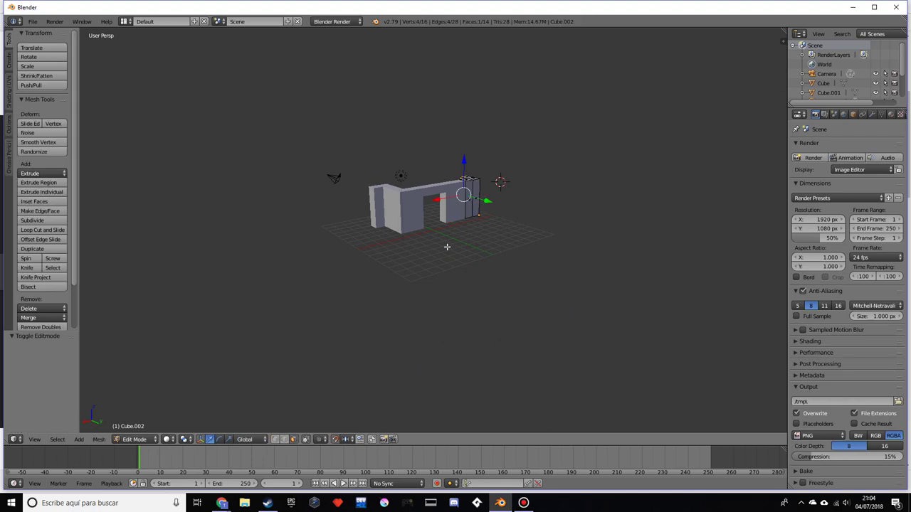
pyautogui.moveTo(429, 258)
pyautogui.mouseDown(button='middle')
pyautogui.moveTo(373, 280)
pyautogui.moveTo(431, 259)
pyautogui.mouseUp(button='middle')
pyautogui.press('Tab')
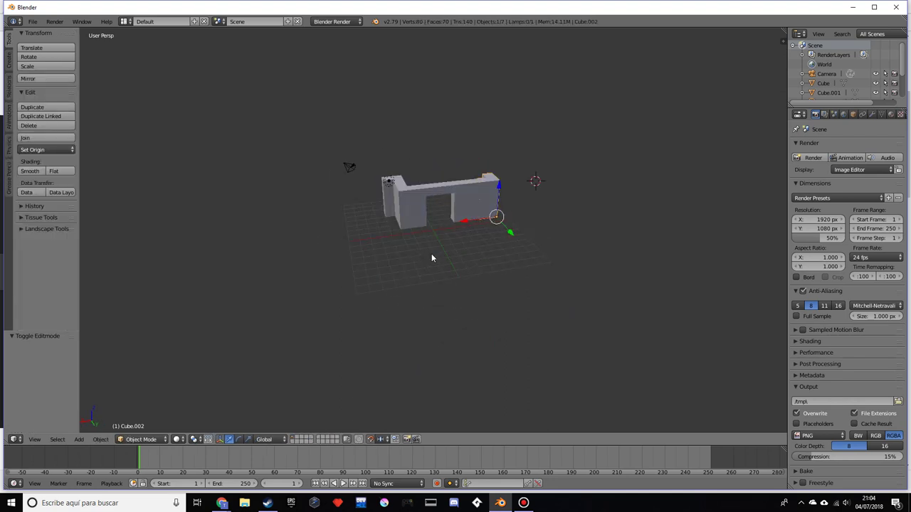
# Show an empty layer and reset the 3D cursor to the scene centre
pyautogui.click(300, 440)
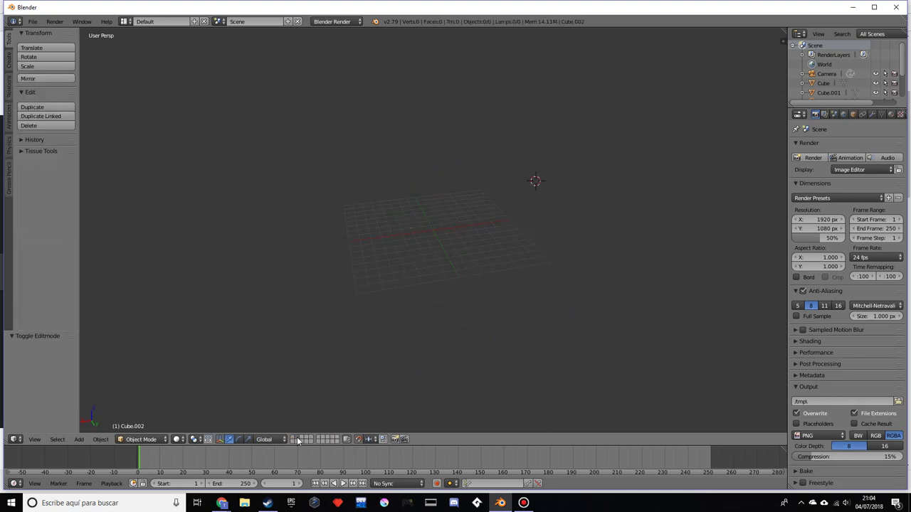
pyautogui.hotkey('shift', 'c')
pyautogui.hotkey('shift', 'a')
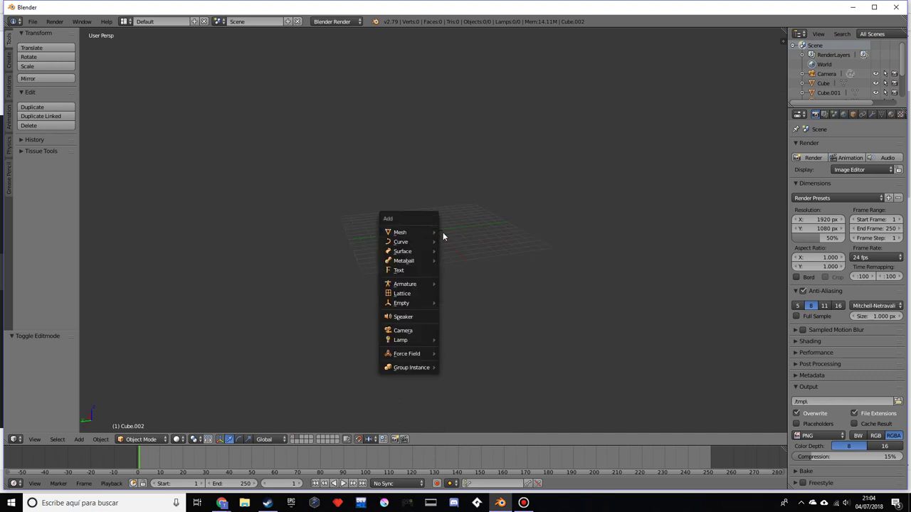
pyautogui.moveTo(430, 237)
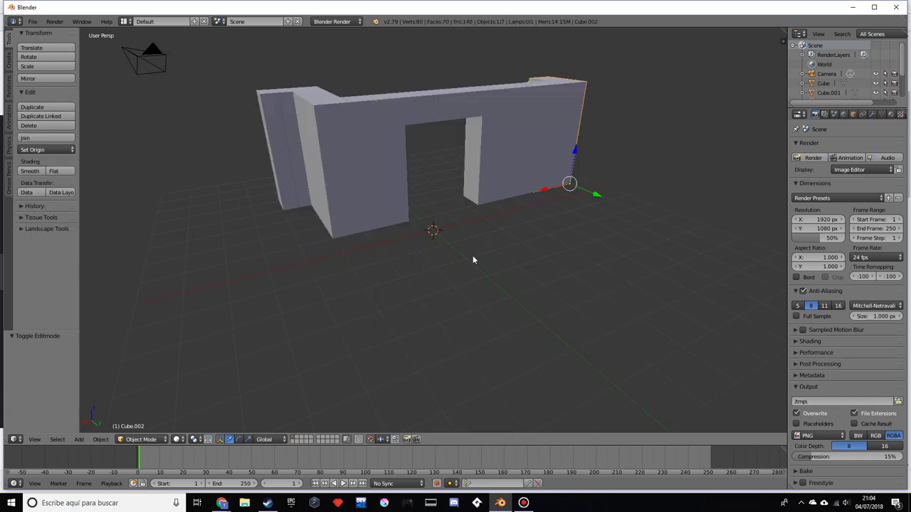
# Select the doorway piece in the assembled wall and switch the view to the empty layer
pyautogui.moveTo(472, 260); pyautogui.dragTo(497, 148, button='middle')
pyautogui.rightClick(497, 148)
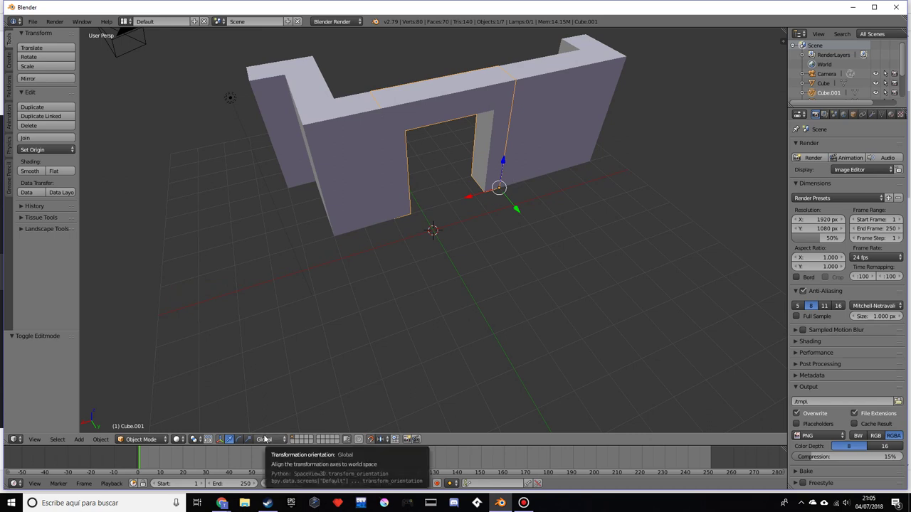
pyautogui.scroll(-4, 283, 331)
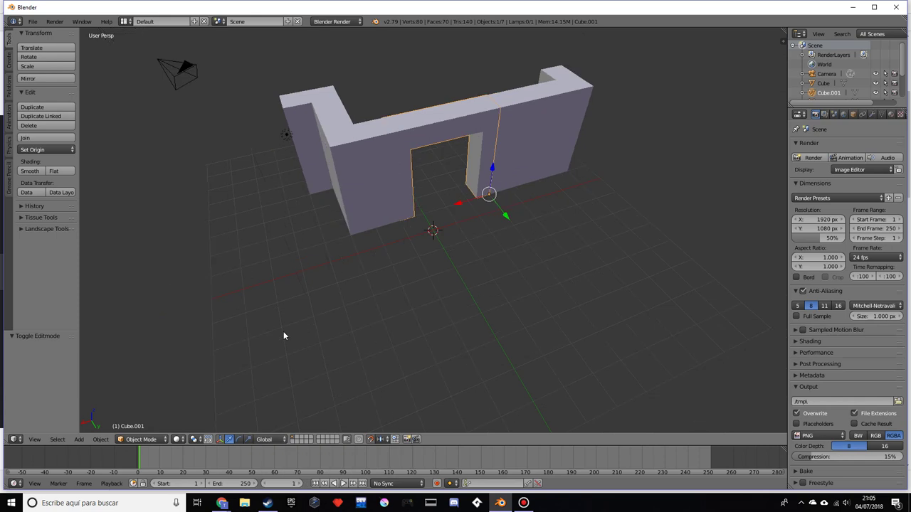
pyautogui.click(299, 442)
pyautogui.hotkey('shift', 'a')
pyautogui.moveTo(446, 272)
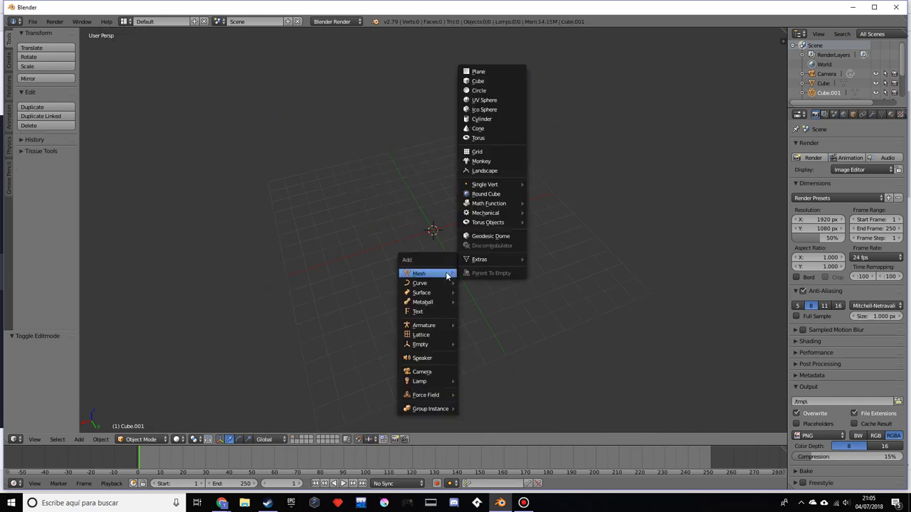
pyautogui.click(495, 73)
pyautogui.press('Delete')
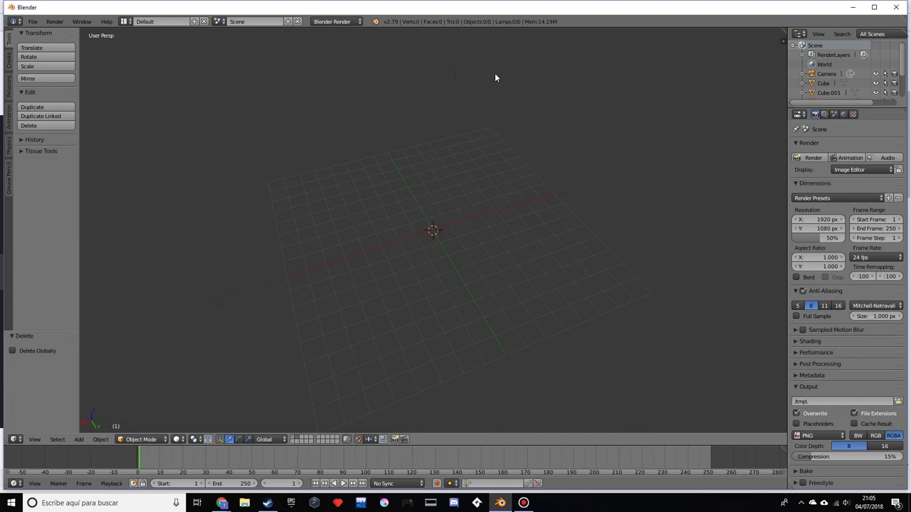
# Add a cube mesh at the scene centre on the empty layer
pyautogui.hotkey('shift', 'a')
pyautogui.moveTo(493, 86)
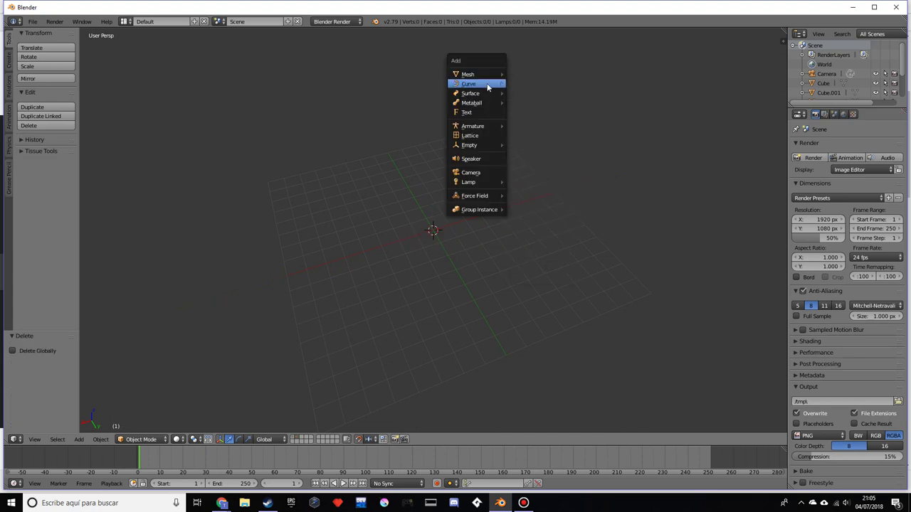
pyautogui.click(521, 84)
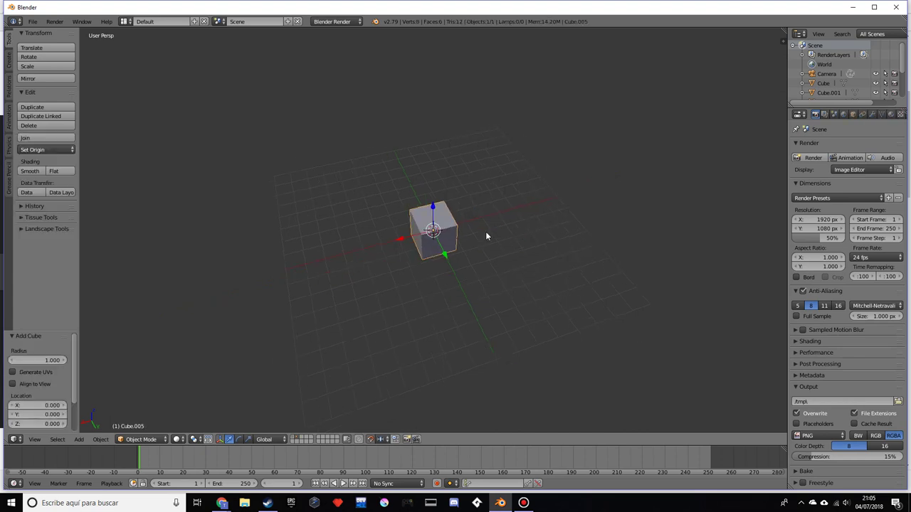
# Give the cube a new material, switch the render engine to Cycles Render and enable nodes for its surface
pyautogui.click(891, 114)
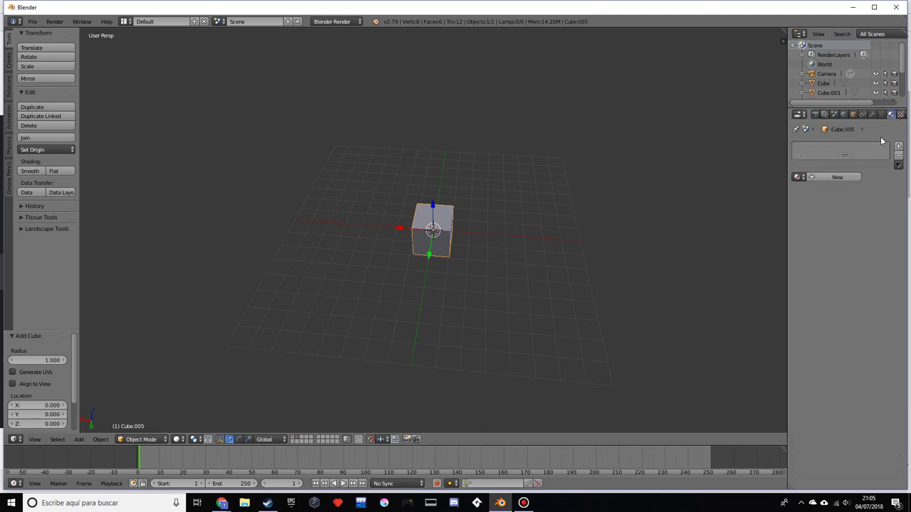
pyautogui.click(834, 178)
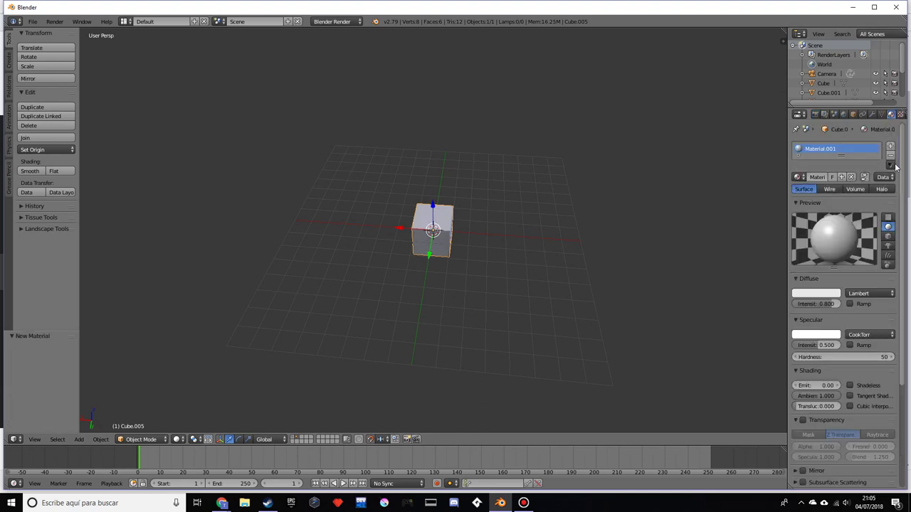
pyautogui.click(348, 22)
pyautogui.click(331, 54)
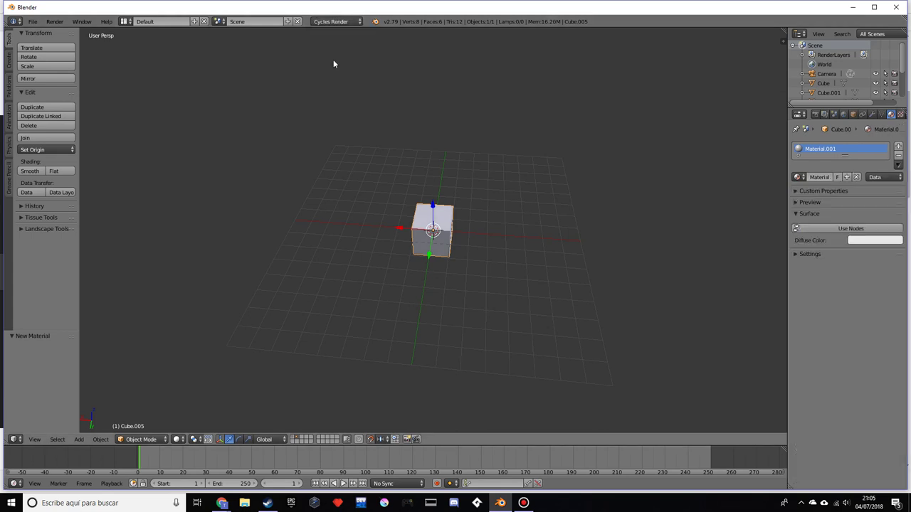
pyautogui.click(847, 229)
# Apply TexturesCom_FloorsCheckerboard0046_4_seamless_S.jpg from the Desktop as an Image Texture for the material's diffuse colour
pyautogui.click(899, 244)
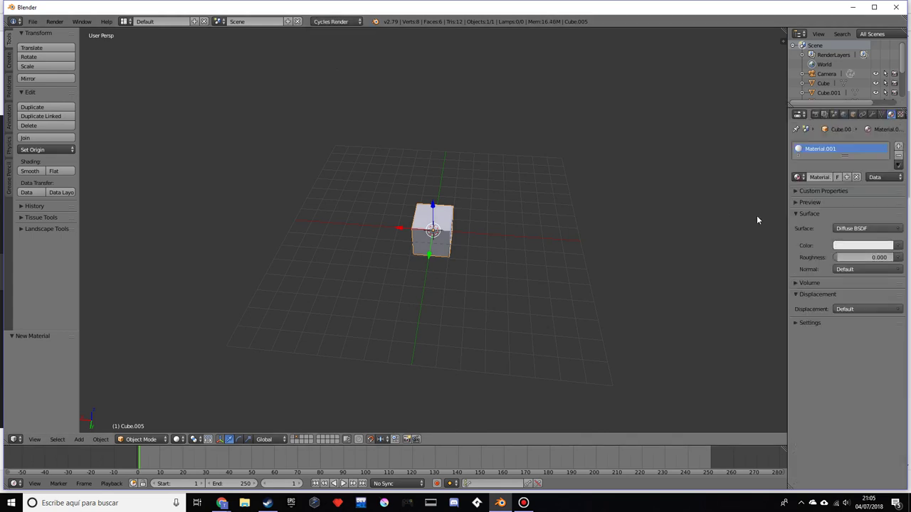
pyautogui.click(899, 246)
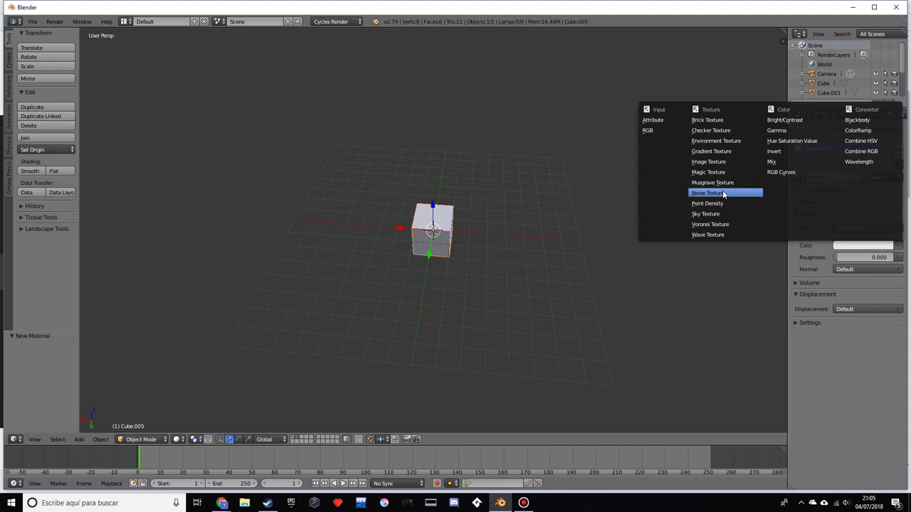
pyautogui.click(722, 162)
pyautogui.click(879, 255)
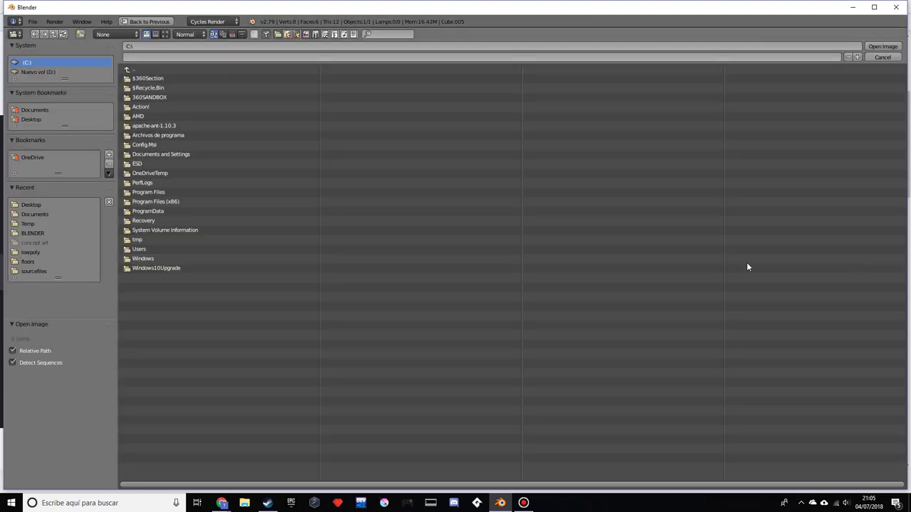
pyautogui.click(48, 120)
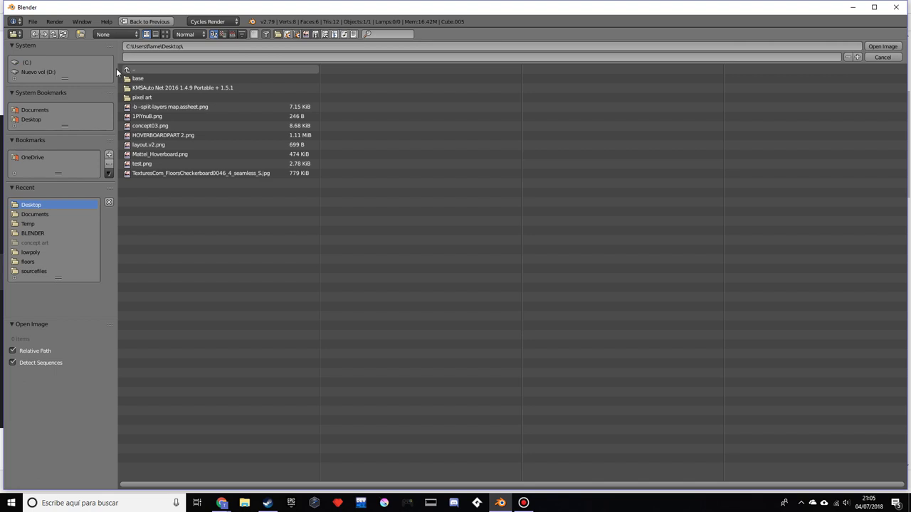
pyautogui.click(165, 35)
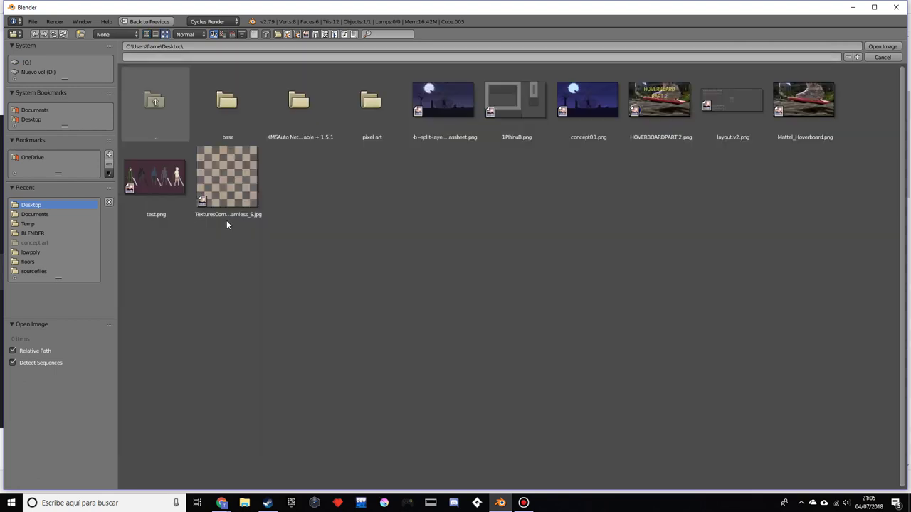
pyautogui.click(213, 175)
pyautogui.click(883, 46)
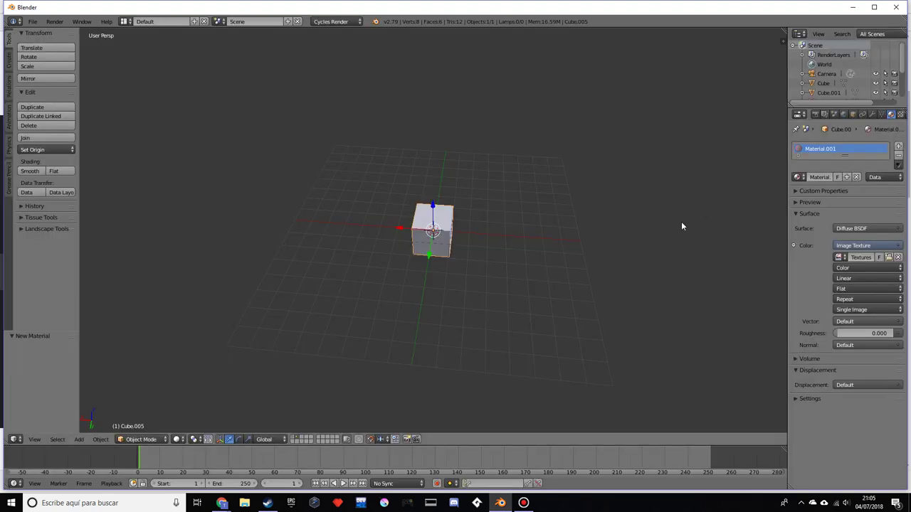
# Show the viewport in Material shading and unwrap the whole cube with Smart UV Project at default settings
pyautogui.scroll(2, 577, 252)
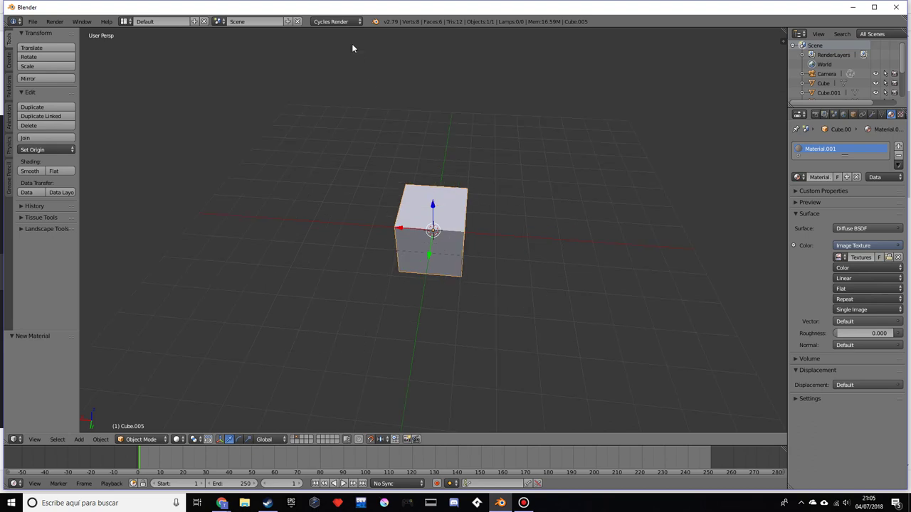
pyautogui.click(178, 439)
pyautogui.click(184, 398)
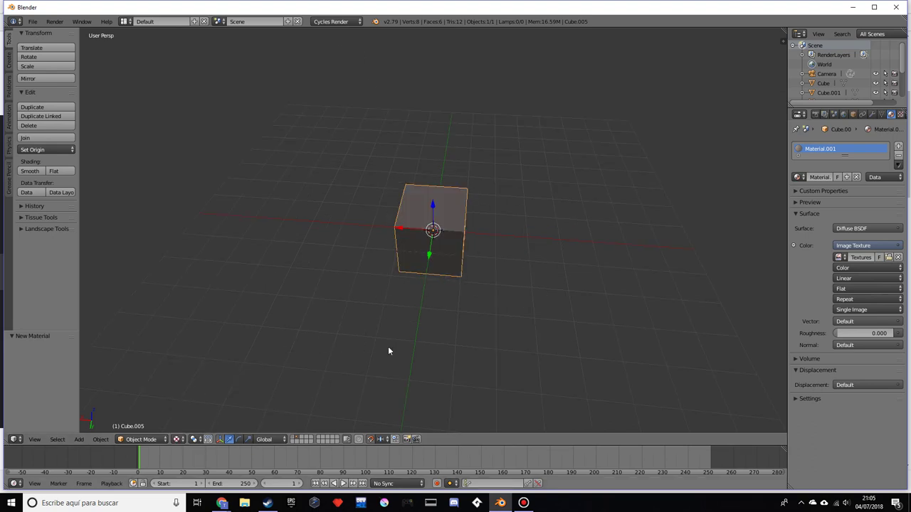
pyautogui.press('Tab')
pyautogui.press('u')
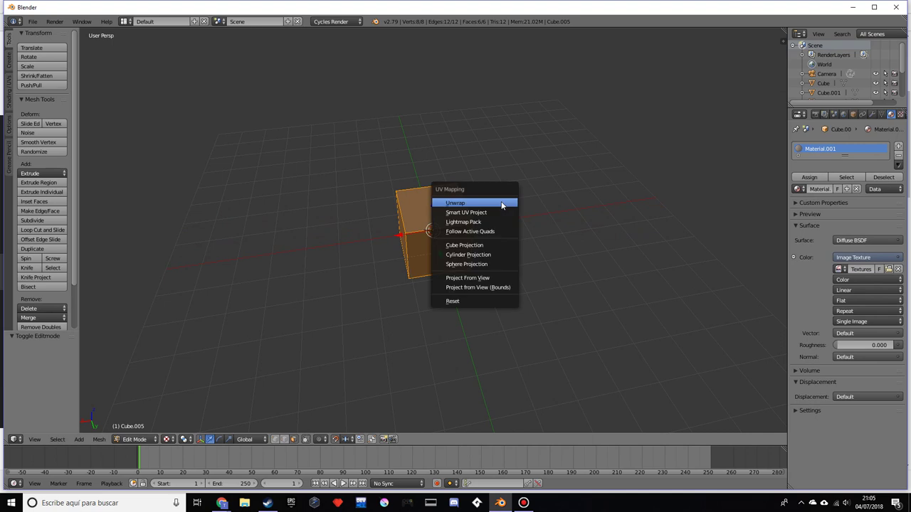
pyautogui.click(493, 212)
pyautogui.click(464, 283)
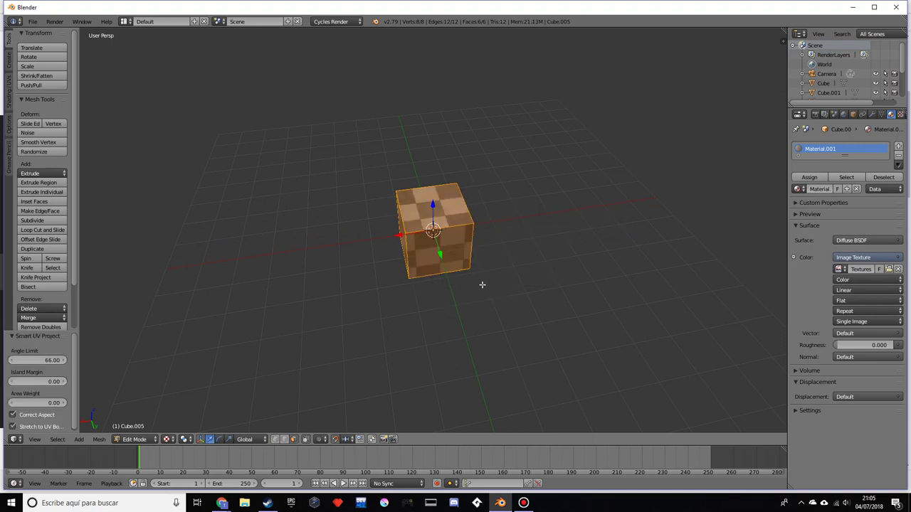
pyautogui.press('Tab')
# Duplicate the textured cube 2 units along Y against the original and examine how the texture tiles across the seam
pyautogui.moveTo(459, 280); pyautogui.dragTo(548, 311, button='middle')
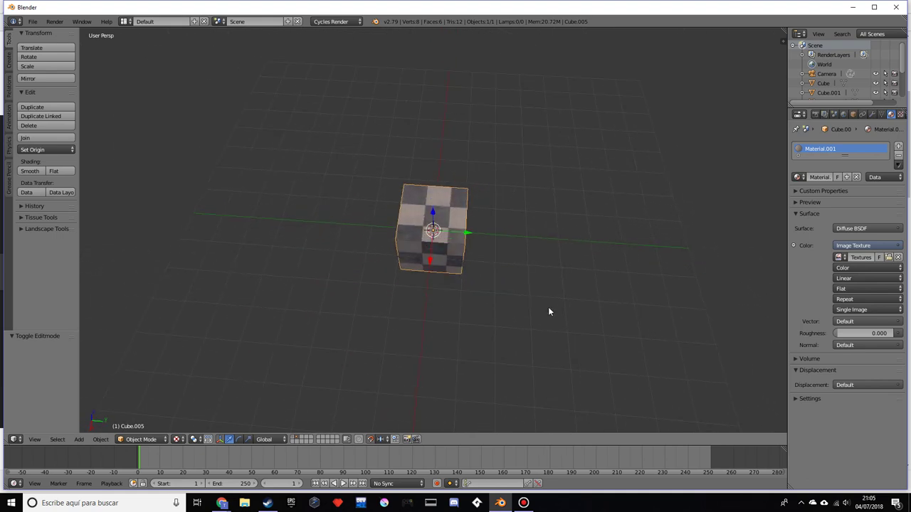
pyautogui.moveTo(536, 306); pyautogui.dragTo(519, 288, button='middle')
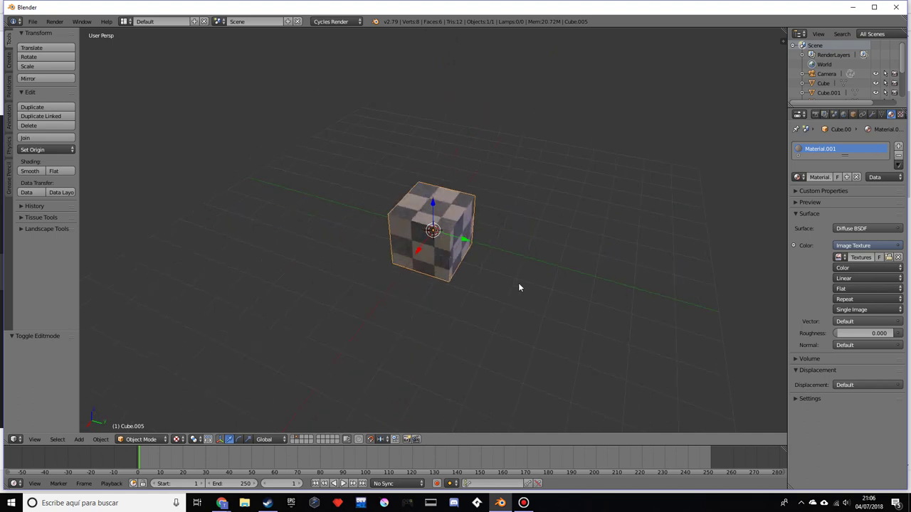
pyautogui.hotkey('shift', 'd')
pyautogui.press('y')
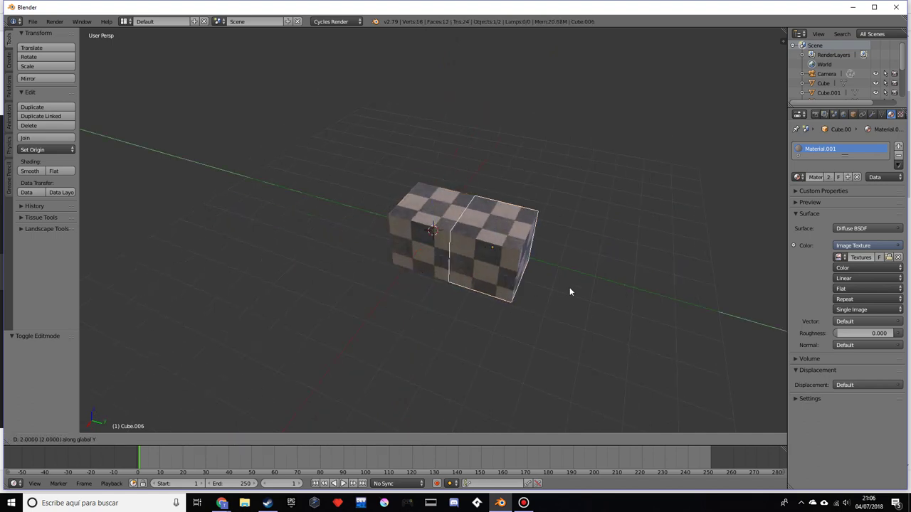
pyautogui.click(570, 287)
pyautogui.press('Tab')
pyautogui.moveTo(515, 297); pyautogui.dragTo(520, 332, button='middle')
pyautogui.press('Tab')
pyautogui.scroll(4, 520, 331)
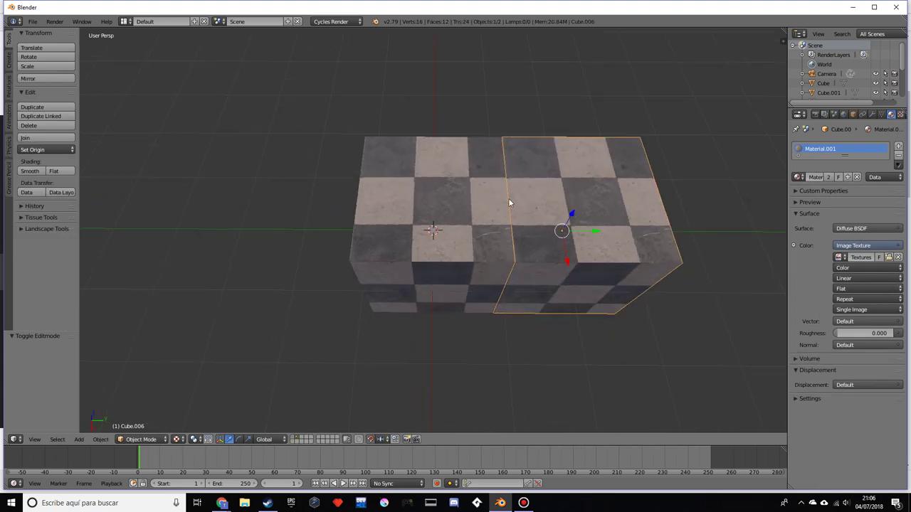
pyautogui.moveTo(528, 230); pyautogui.dragTo(463, 244, button='middle')
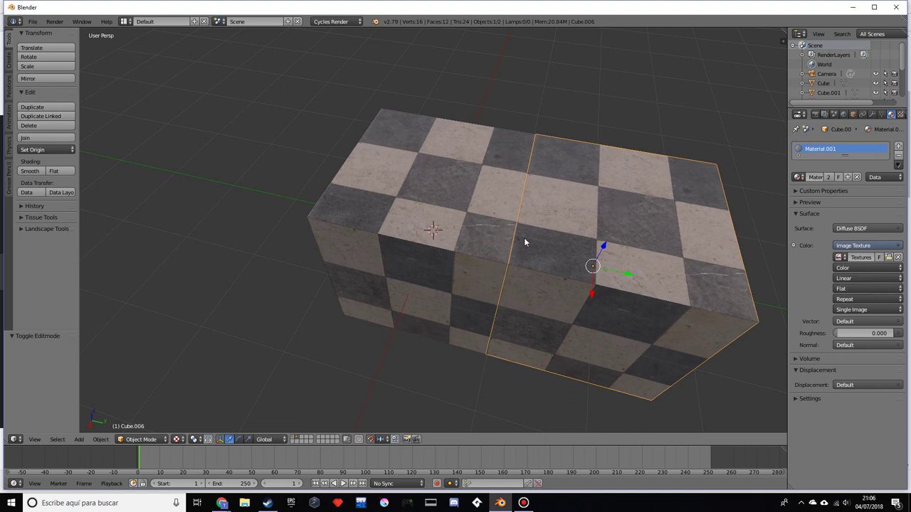
pyautogui.scroll(-5, 525, 243)
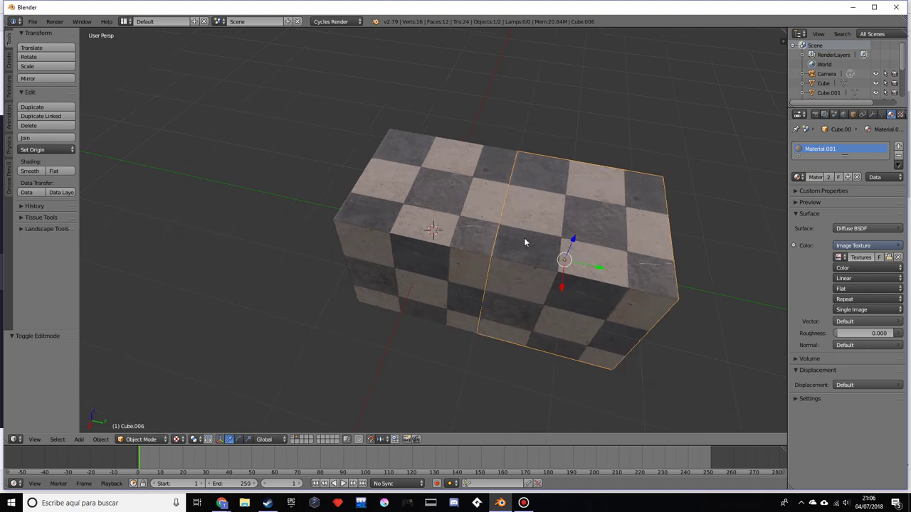
# Delete both textured cubes and add a fresh cube mesh at the scene centre
pyautogui.press('x')
pyautogui.click(500, 211)
pyautogui.rightClick(445, 212)
pyautogui.press('x')
pyautogui.click(429, 211)
pyautogui.hotkey('shift', 'a')
pyautogui.moveTo(443, 287)
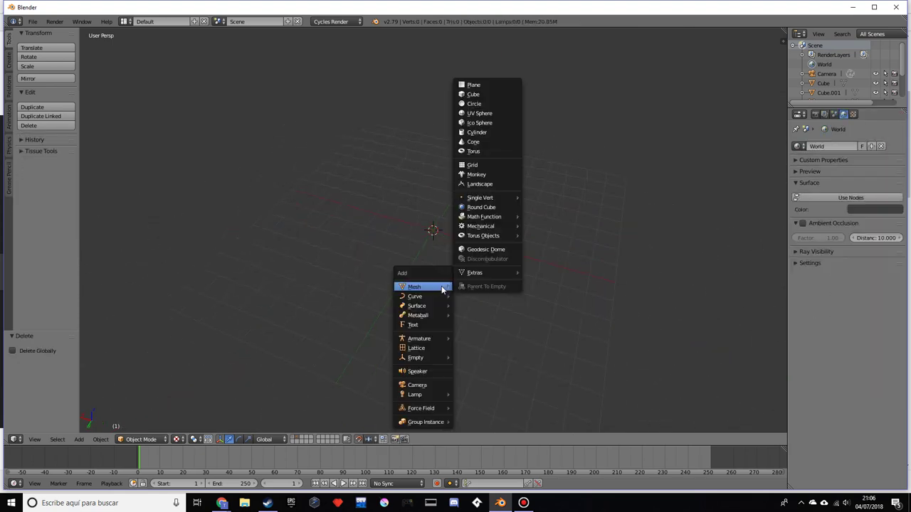
pyautogui.click(464, 95)
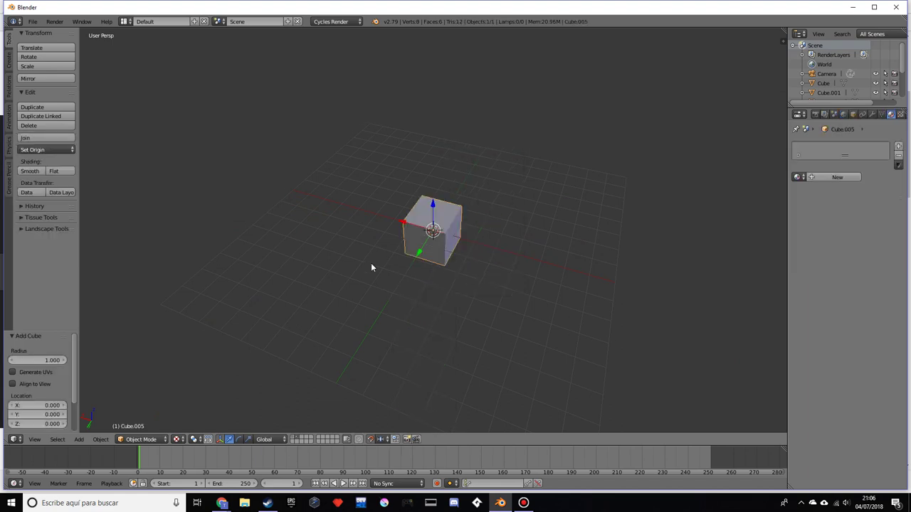
# In Edit Mode, move the whole cube mesh 1 unit along X, Y and Z so a bottom corner sits on the origin
pyautogui.press('Tab')
pyautogui.moveTo(448, 241); pyautogui.dragTo(429, 306, button='middle')
pyautogui.scroll(5, 482, 264)
pyautogui.moveTo(291, 321); pyautogui.dragTo(261, 409, button='middle')
pyautogui.moveTo(383, 344); pyautogui.dragTo(313, 334, button='middle')
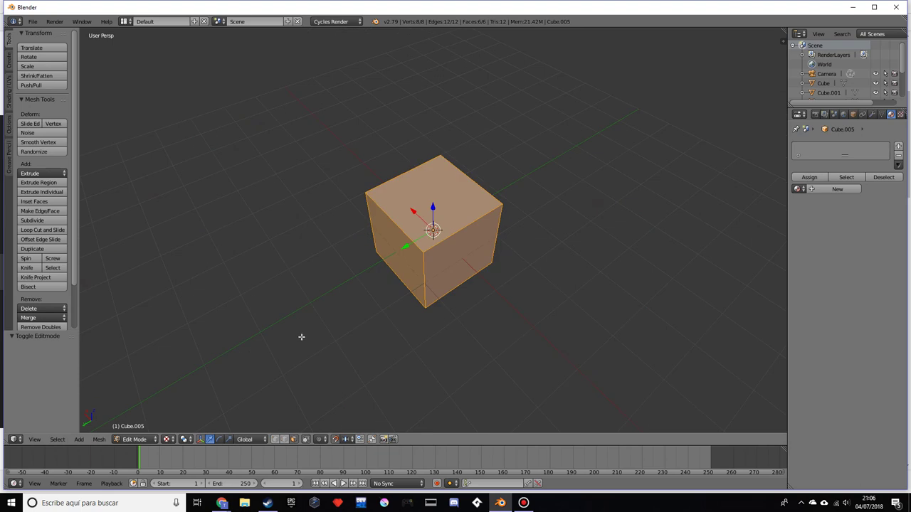
pyautogui.moveTo(338, 247); pyautogui.dragTo(368, 250, button='middle')
pyautogui.moveTo(397, 220); pyautogui.dragTo(435, 252)
pyautogui.moveTo(447, 293); pyautogui.dragTo(413, 272, button='middle')
pyautogui.moveTo(421, 272); pyautogui.dragTo(457, 255)
pyautogui.moveTo(497, 226); pyautogui.dragTo(497, 196)
pyautogui.moveTo(324, 158); pyautogui.dragTo(413, 190, button='middle')
pyautogui.moveTo(436, 254); pyautogui.dragTo(296, 225, button='middle')
pyautogui.moveTo(314, 386); pyautogui.dragTo(380, 338, button='middle')
# Move the block's side face inward 1 unit along X and raise its top face 2 units along Z
pyautogui.rightClick(517, 183)
pyautogui.moveTo(467, 197); pyautogui.dragTo(504, 218, button='middle')
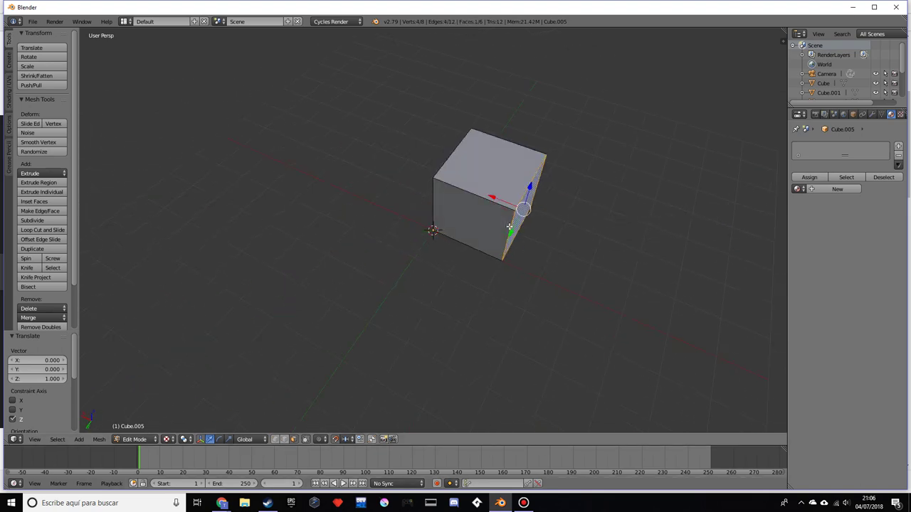
pyautogui.moveTo(490, 195); pyautogui.dragTo(467, 173)
pyautogui.rightClick(467, 171)
pyautogui.moveTo(475, 246); pyautogui.dragTo(428, 226, button='middle')
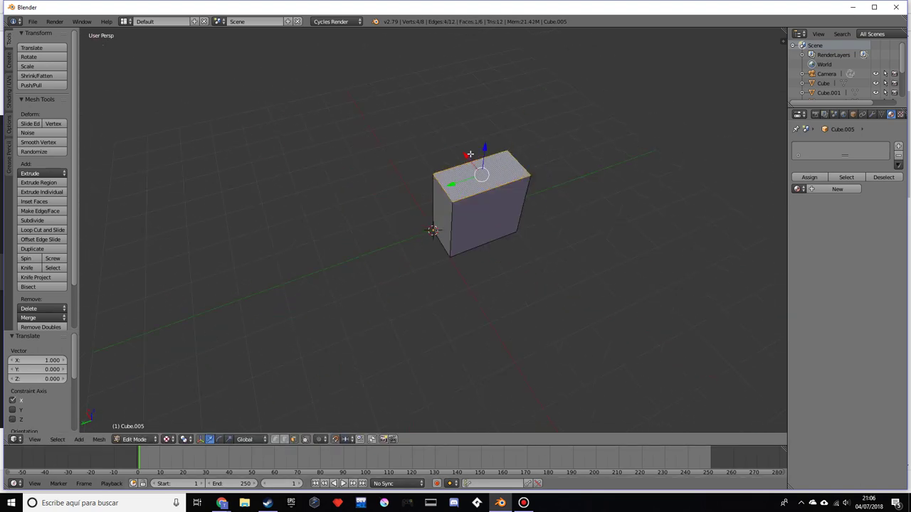
pyautogui.moveTo(485, 149); pyautogui.dragTo(482, 86)
pyautogui.moveTo(432, 210); pyautogui.dragTo(448, 203, button='middle')
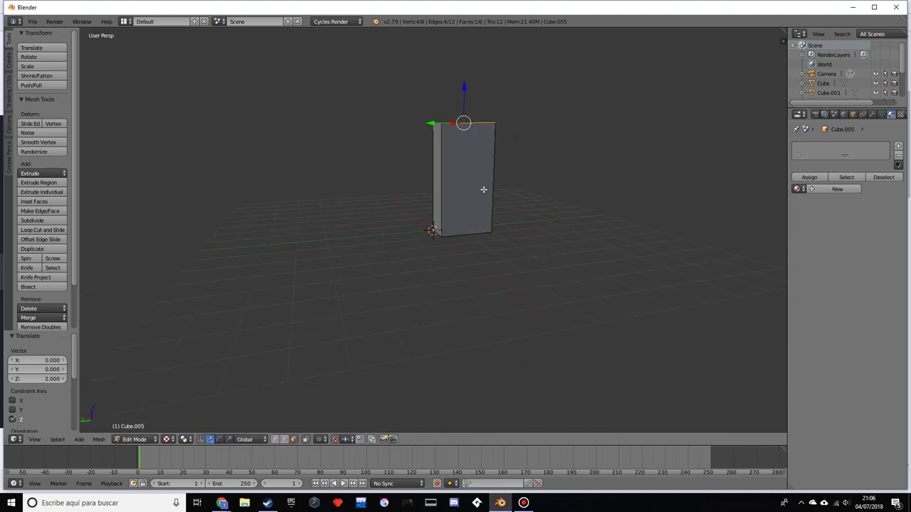
pyautogui.scroll(3, 484, 181)
pyautogui.scroll(-2, 396, 258)
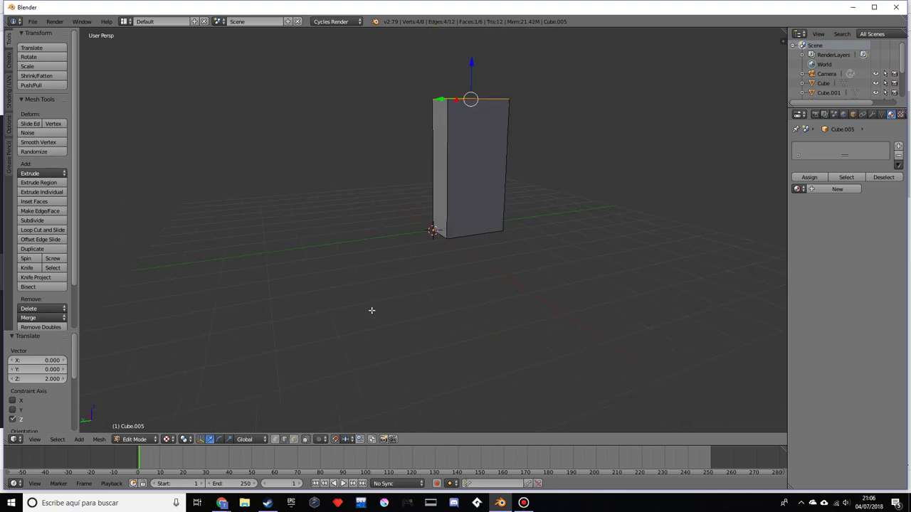
# Add two horizontal loop cuts around the block and scale them apart by about 2.8 along Z, near its ends
pyautogui.hotkey('ctrl', 'r')
pyautogui.scroll(1, 451, 179)
pyautogui.click(453, 178)
pyautogui.rightClick(453, 178)
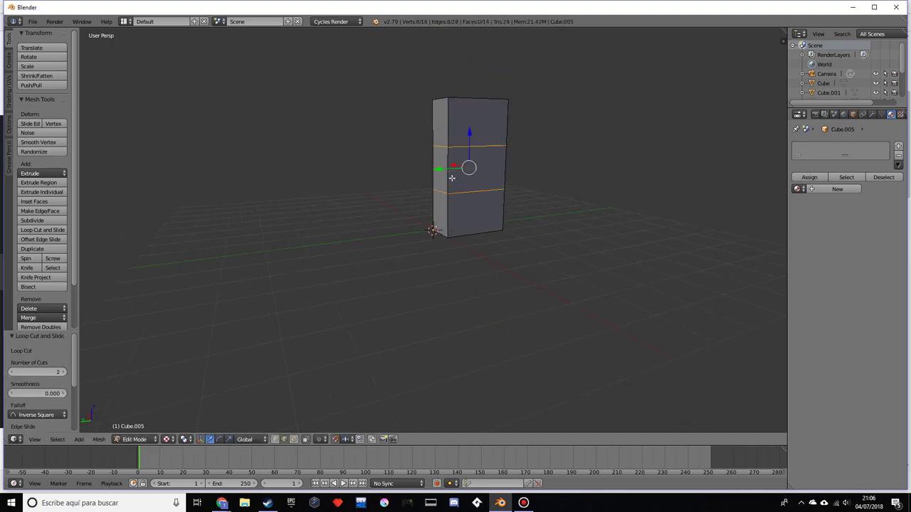
pyautogui.press('s')
pyautogui.press('z')
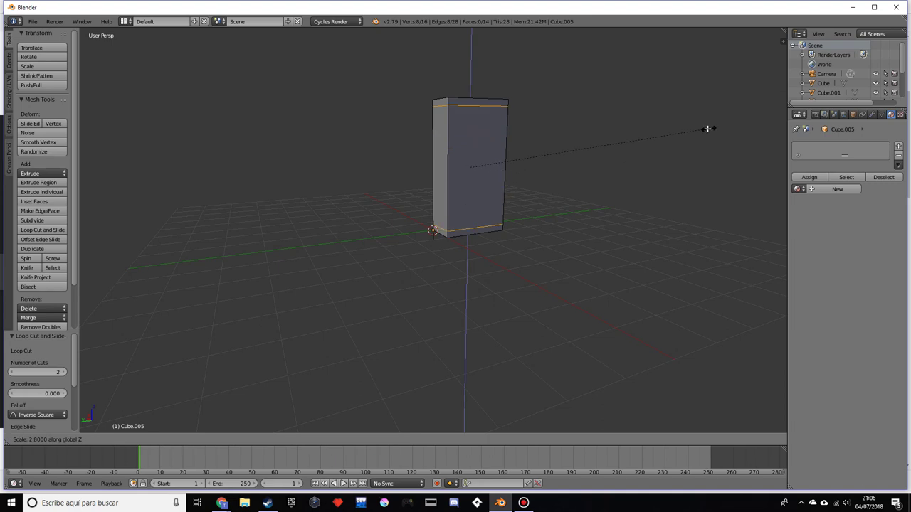
pyautogui.click(695, 130)
# Select the narrow upper and lower faces on the block's front and extrude them outward by 0.2
pyautogui.click(293, 439)
pyautogui.rightClick(476, 229)
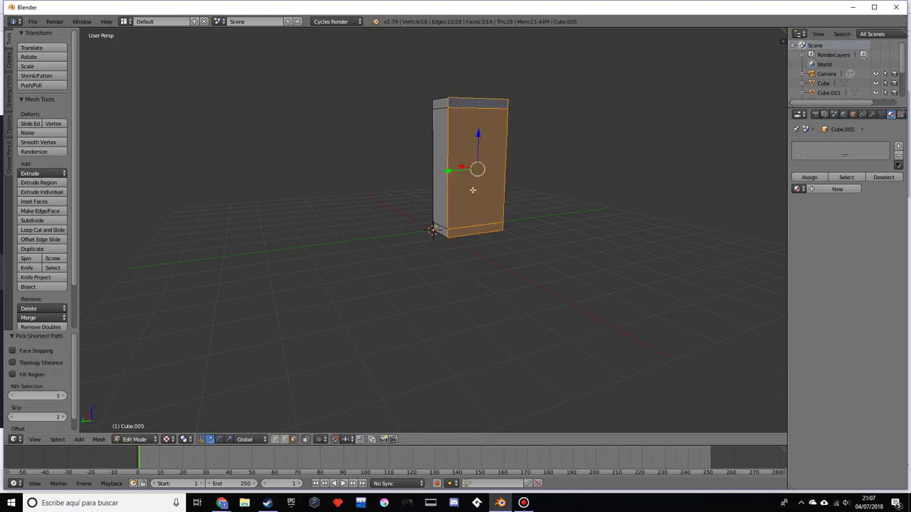
pyautogui.moveTo(480, 191); pyautogui.dragTo(478, 178, button='middle')
pyautogui.rightClick(482, 115)
pyautogui.rightClick(482, 107)
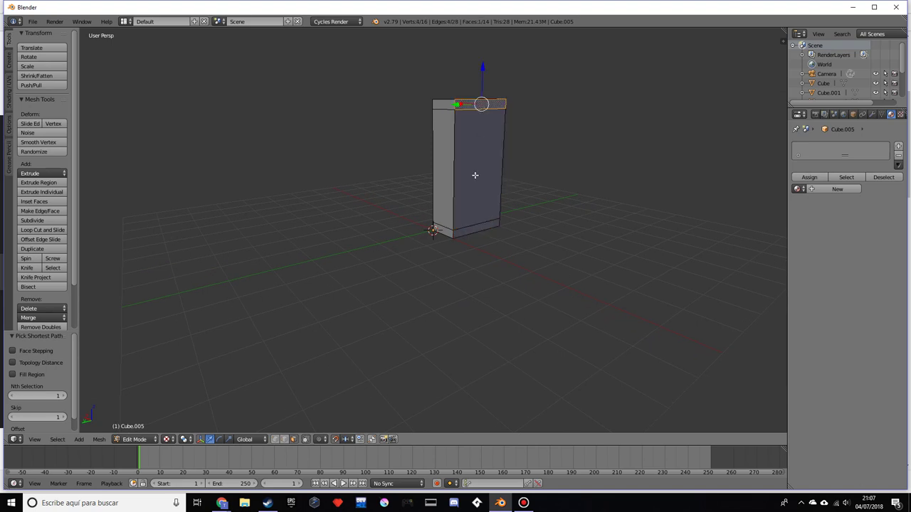
pyautogui.keyDown('shift'); pyautogui.click(471, 232); pyautogui.keyUp('shift')
pyautogui.press('e')
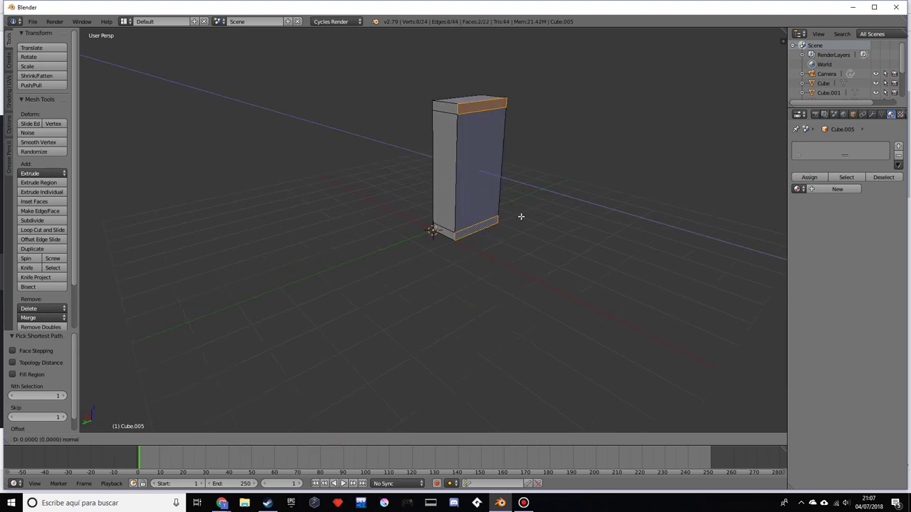
pyautogui.click(473, 183)
pyautogui.moveTo(520, 246)
pyautogui.mouseDown(button='middle')
pyautogui.moveTo(492, 250)
pyautogui.moveTo(514, 246)
pyautogui.mouseUp(button='middle')
pyautogui.press('Tab')
pyautogui.press('Tab')
# Allow selection through the mesh, box-select the entire top band and move it up along Z
pyautogui.click(307, 439)
pyautogui.moveTo(379, 301); pyautogui.dragTo(417, 197, button='middle')
pyautogui.press('b')
pyautogui.rightClick(439, 126)
pyautogui.rightClick(441, 127)
pyautogui.press('b')
pyautogui.moveTo(417, 101); pyautogui.dragTo(523, 150)
pyautogui.moveTo(468, 92); pyautogui.dragTo(469, 84)
pyautogui.write('1')
pyautogui.press('Return')
pyautogui.moveTo(468, 84); pyautogui.dragTo(476, 197, button='middle')
pyautogui.press('Tab')
pyautogui.press('Tab')
pyautogui.hotkey('ctrl', 'r')
pyautogui.scroll(1, 497, 173)
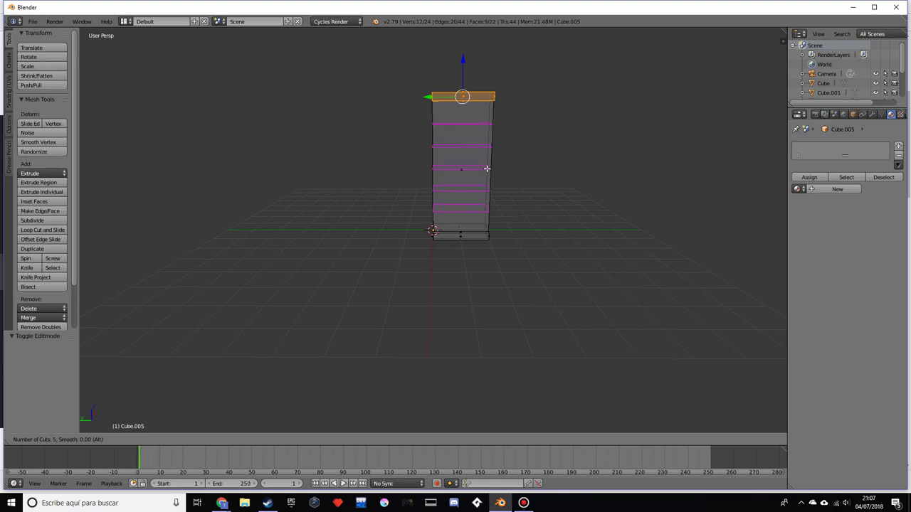
pyautogui.rightClick(486, 168)
# Add five evenly spaced horizontal loop cuts around the block's middle section between the two protruding bands
pyautogui.moveTo(477, 177); pyautogui.dragTo(494, 176, button='middle')
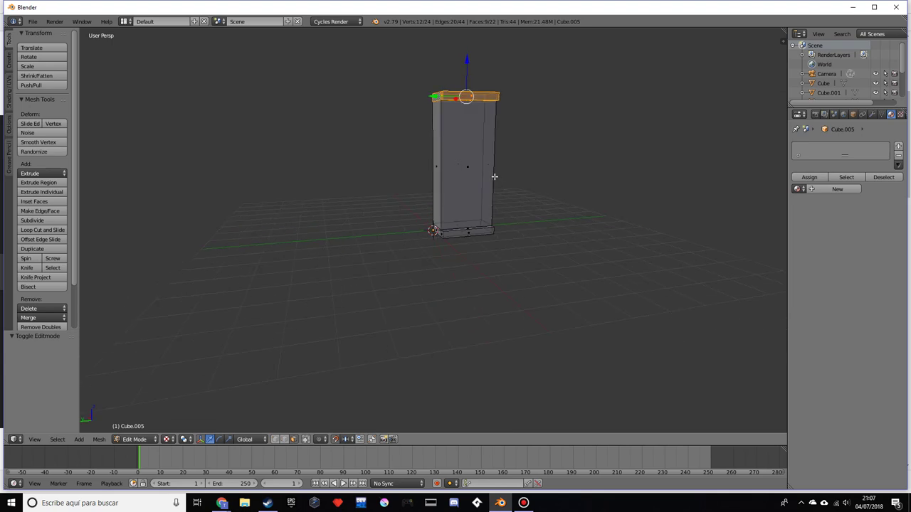
pyautogui.hotkey('ctrl', 'r')
pyautogui.click(494, 174)
pyautogui.rightClick(493, 173)
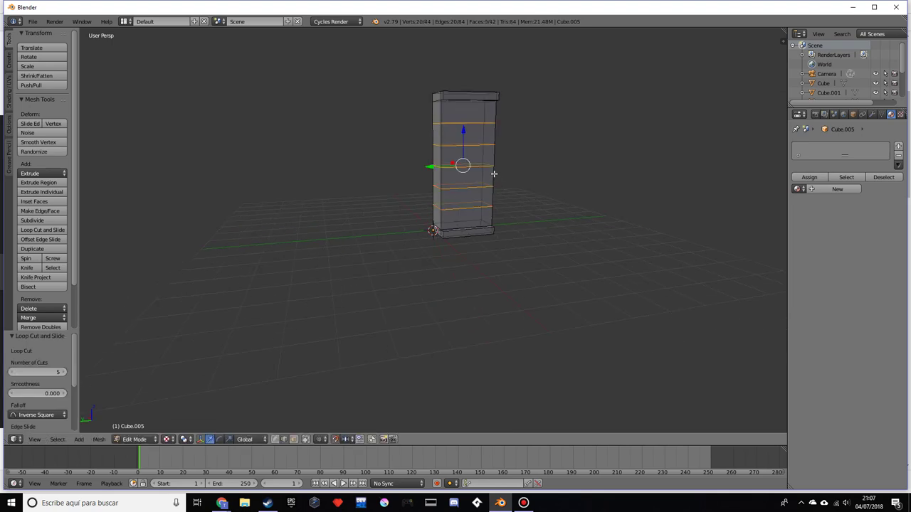
pyautogui.moveTo(505, 194); pyautogui.dragTo(421, 320, button='middle')
pyautogui.moveTo(444, 256); pyautogui.dragTo(470, 234, button='middle')
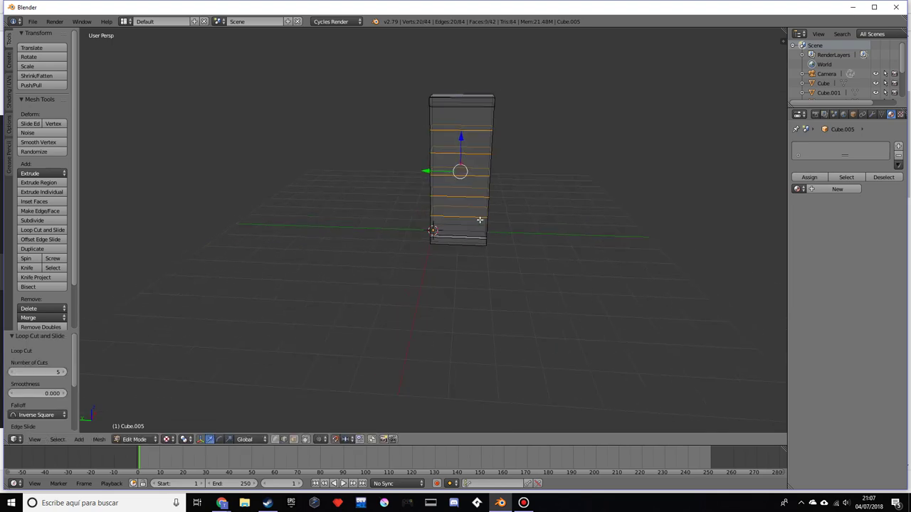
# Add two evenly spaced vertical loop cuts through the block's front, dividing it into three columns
pyautogui.hotkey('ctrl', 'r')
pyautogui.scroll(-3, 474, 149)
pyautogui.click(474, 151)
pyautogui.rightClick(474, 151)
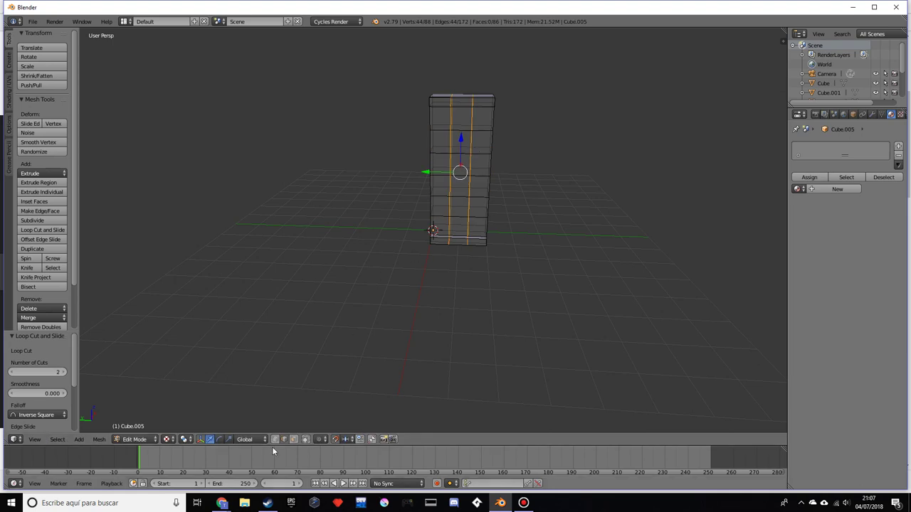
pyautogui.scroll(3, 394, 283)
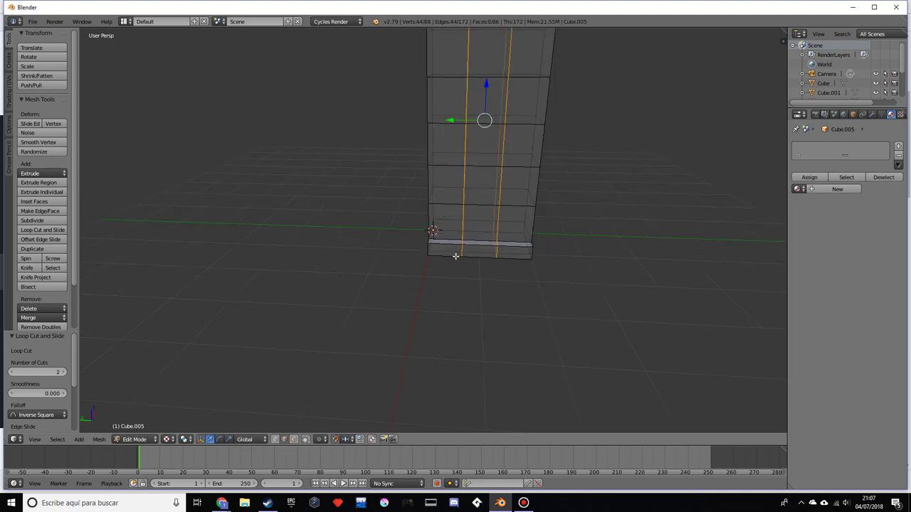
# Limit selection to visible geometry, select alternating vertical edges in the six rows between the front bands, and dissolve them into a staggered brick pattern
pyautogui.click(307, 440)
pyautogui.moveTo(415, 245); pyautogui.dragTo(458, 265, button='middle')
pyautogui.rightClick(489, 220)
pyautogui.moveTo(544, 233); pyautogui.dragTo(509, 244, button='middle')
pyautogui.keyDown('ctrl'); pyautogui.rightClick(524, 191); pyautogui.keyUp('ctrl')
pyautogui.rightClick(537, 207)
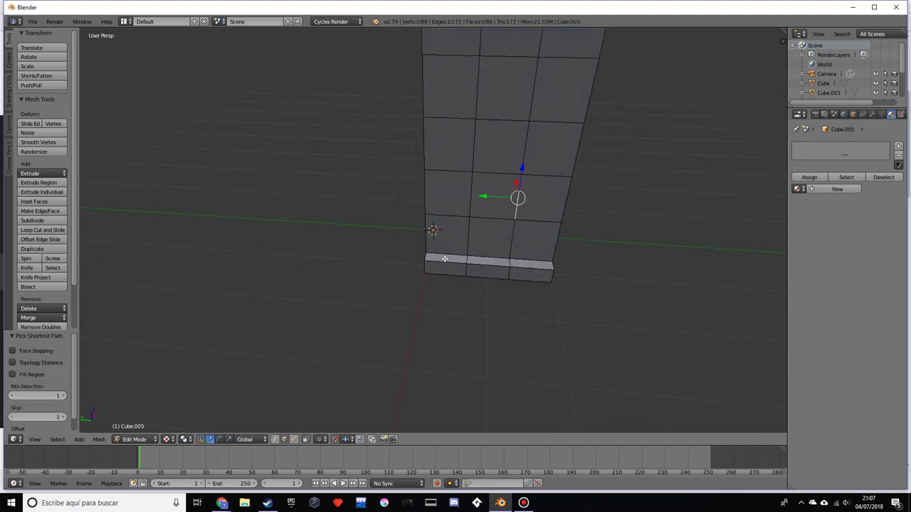
pyautogui.keyDown('shift'); pyautogui.rightClick(466, 226); pyautogui.keyUp('shift')
pyautogui.keyDown('shift'); pyautogui.rightClick(471, 151); pyautogui.keyUp('shift')
pyautogui.keyDown('shift'); pyautogui.rightClick(531, 87); pyautogui.keyUp('shift')
pyautogui.moveTo(510, 143); pyautogui.dragTo(462, 154, button='middle')
pyautogui.keyDown('shift'); pyautogui.rightClick(451, 157); pyautogui.keyUp('shift')
pyautogui.keyDown('shift'); pyautogui.rightClick(518, 111); pyautogui.keyUp('shift')
pyautogui.scroll(-2, 508, 209)
pyautogui.moveTo(508, 209); pyautogui.dragTo(522, 204, button='middle')
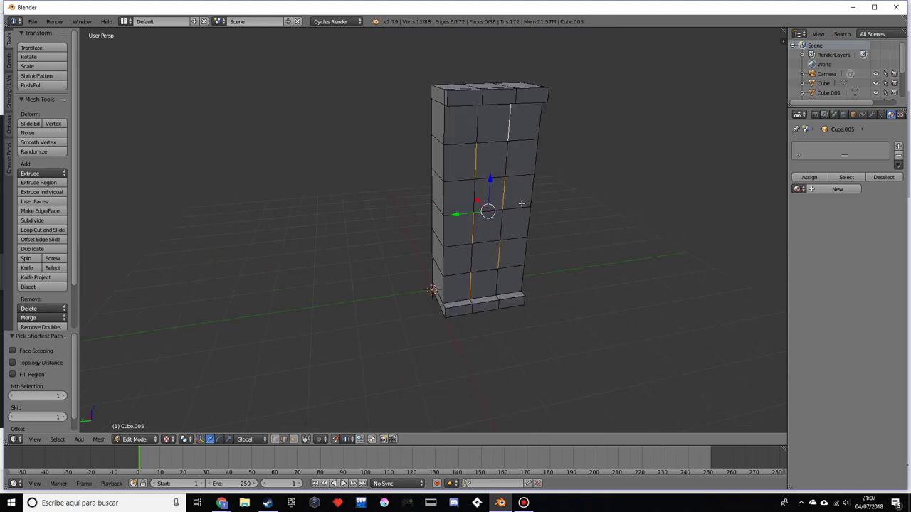
pyautogui.press('x')
pyautogui.click(521, 249)
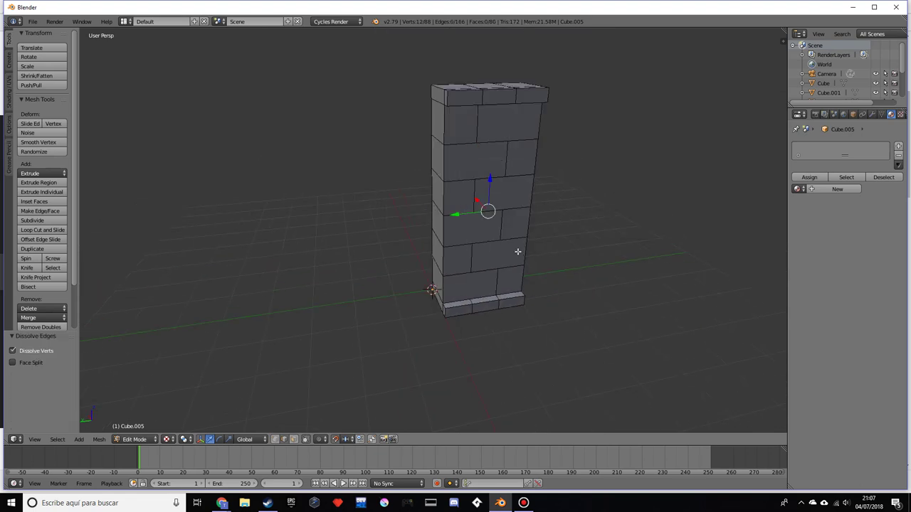
# Examine the block's brick layout and silhouette from several sides, including in object mode
pyautogui.moveTo(517, 254); pyautogui.dragTo(487, 272, button='middle')
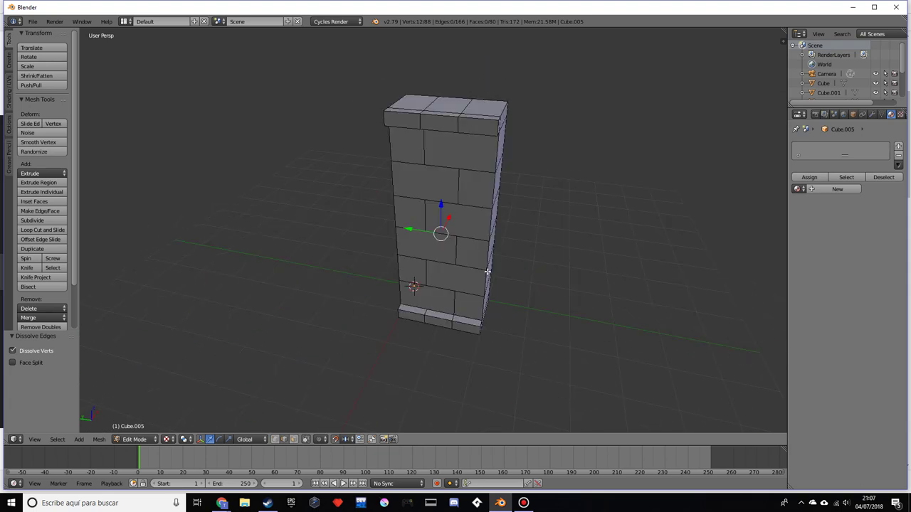
pyautogui.scroll(4, 431, 362)
pyautogui.moveTo(484, 298); pyautogui.dragTo(467, 270, button='middle')
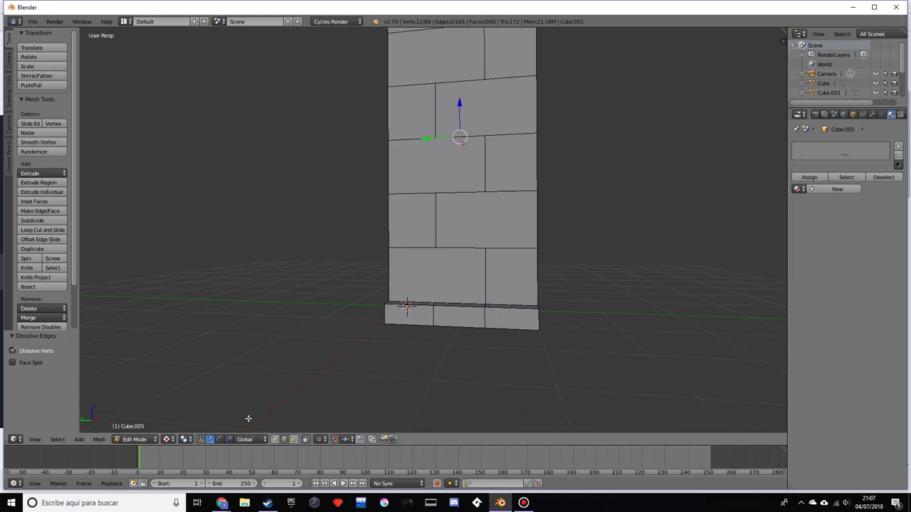
pyautogui.press('Tab')
pyautogui.moveTo(344, 296); pyautogui.dragTo(616, 162, button='middle')
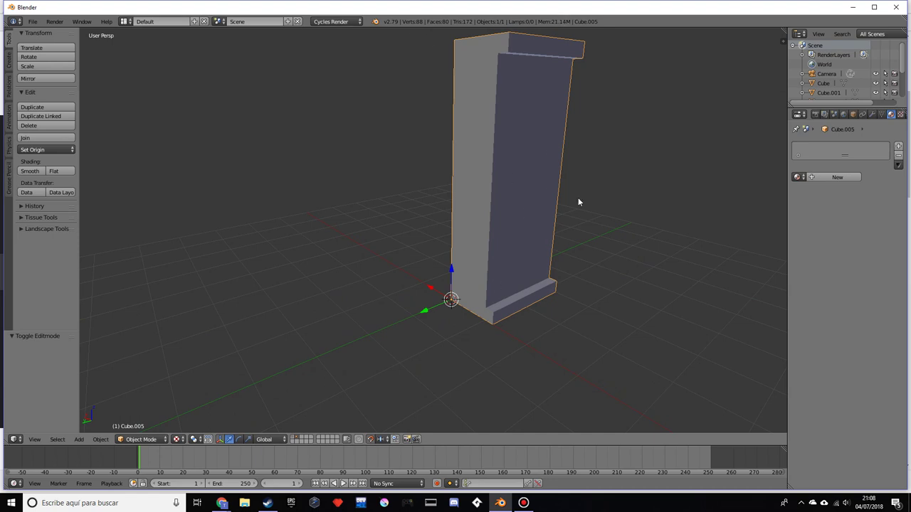
pyautogui.moveTo(585, 181); pyautogui.dragTo(496, 236, button='middle')
pyautogui.press('Tab')
# Select all horizontal and vertical brick joint edges on the front between the two bands and bevel them by about 0.018 with one segment
pyautogui.scroll(3, 505, 266)
pyautogui.rightClick(538, 300)
pyautogui.keyDown('shift'); pyautogui.rightClick(510, 333); pyautogui.keyUp('shift')
pyautogui.keyDown('shift'); pyautogui.rightClick(569, 323); pyautogui.keyUp('shift')
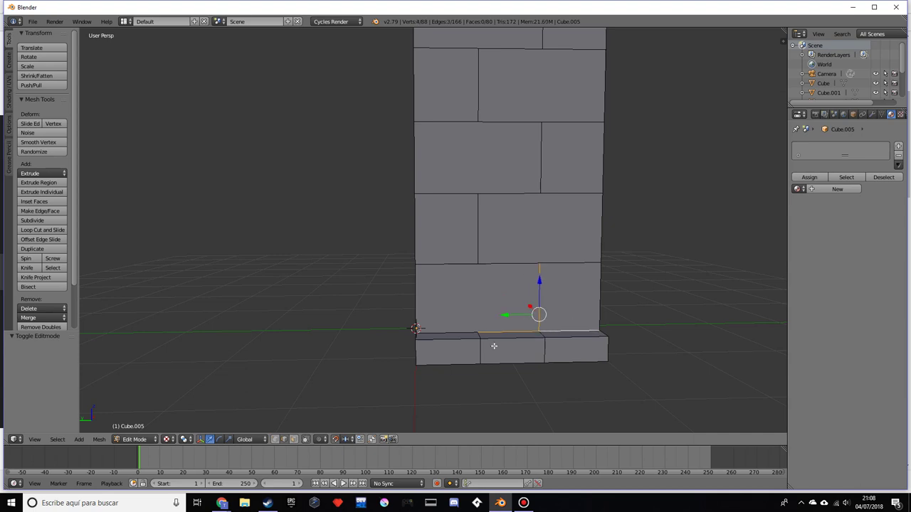
pyautogui.keyDown('shift'); pyautogui.rightClick(449, 332); pyautogui.keyUp('shift')
pyautogui.keyDown('shift'); pyautogui.rightClick(527, 264); pyautogui.keyUp('shift')
pyautogui.keyDown('shift'); pyautogui.rightClick(558, 257); pyautogui.keyUp('shift')
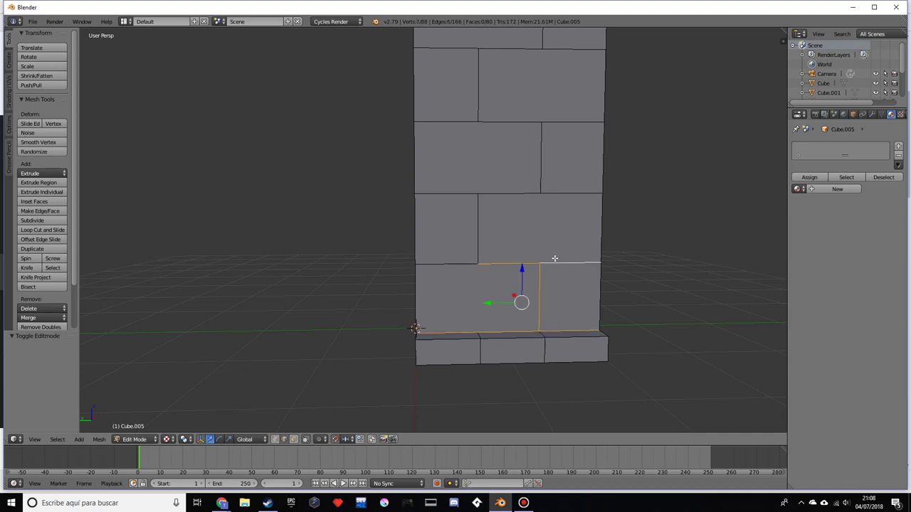
pyautogui.keyDown('shift'); pyautogui.rightClick(453, 261); pyautogui.keyUp('shift')
pyautogui.scroll(-1, 463, 257)
pyautogui.keyDown('shift'); pyautogui.rightClick(467, 229); pyautogui.keyUp('shift')
pyautogui.moveTo(455, 209)
pyautogui.mouseDown()
pyautogui.moveTo(508, 189)
pyautogui.moveTo(474, 137)
pyautogui.moveTo(511, 83)
pyautogui.mouseUp()
pyautogui.rightClick(512, 82)
pyautogui.scroll(-1, 512, 82)
pyautogui.keyDown('shift'); pyautogui.rightClick(445, 77); pyautogui.keyUp('shift')
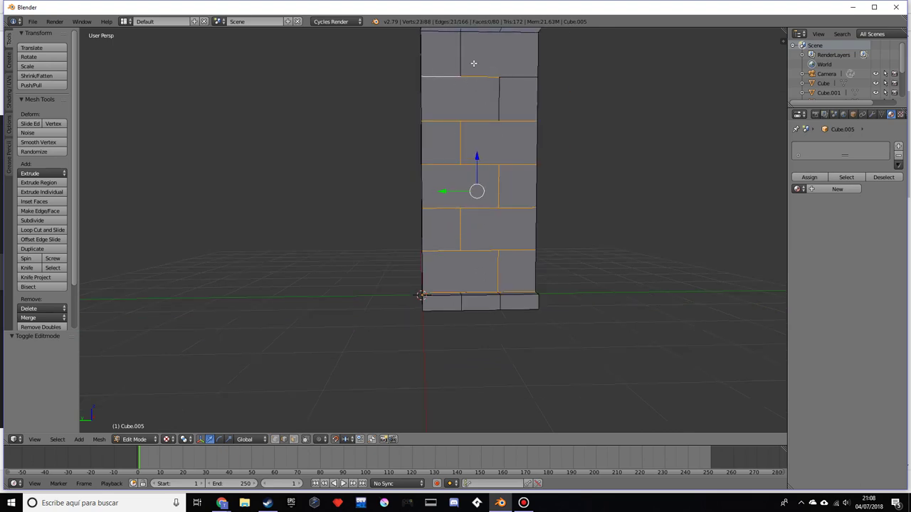
pyautogui.keyDown('shift'); pyautogui.rightClick(516, 77); pyautogui.keyUp('shift')
pyautogui.keyDown('shift'); pyautogui.rightClick(478, 77); pyautogui.keyUp('shift')
pyautogui.keyDown('shift'); pyautogui.rightClick(461, 50); pyautogui.keyUp('shift')
pyautogui.moveTo(461, 50); pyautogui.dragTo(509, 65, button='middle')
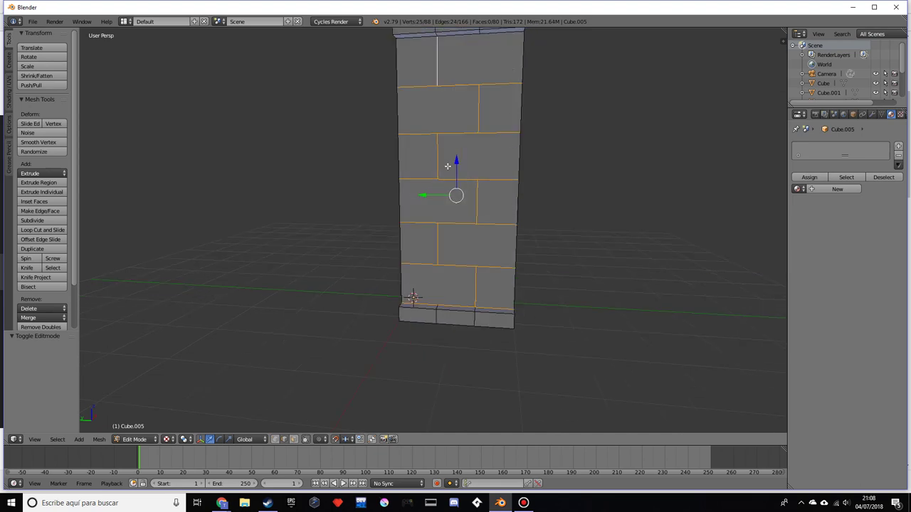
pyautogui.moveTo(458, 194); pyautogui.dragTo(422, 165, button='middle')
pyautogui.keyDown('shift'); pyautogui.rightClick(422, 164); pyautogui.keyUp('shift')
pyautogui.keyDown('shift'); pyautogui.rightClick(475, 156); pyautogui.keyUp('shift')
pyautogui.keyDown('shift'); pyautogui.rightClick(543, 146); pyautogui.keyUp('shift')
pyautogui.scroll(-4, 494, 220)
pyautogui.moveTo(494, 220); pyautogui.dragTo(482, 369, button='middle')
pyautogui.moveTo(435, 302); pyautogui.dragTo(483, 242, button='middle')
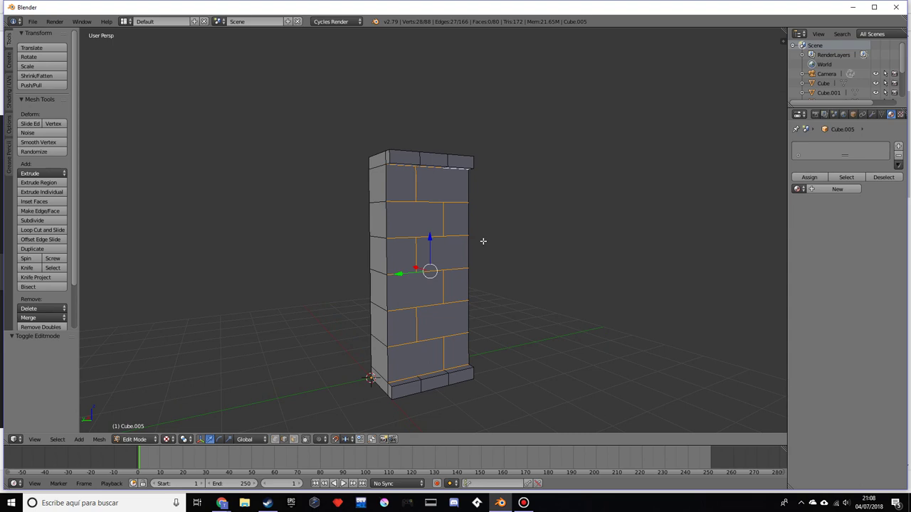
pyautogui.hotkey('ctrl', 'b')
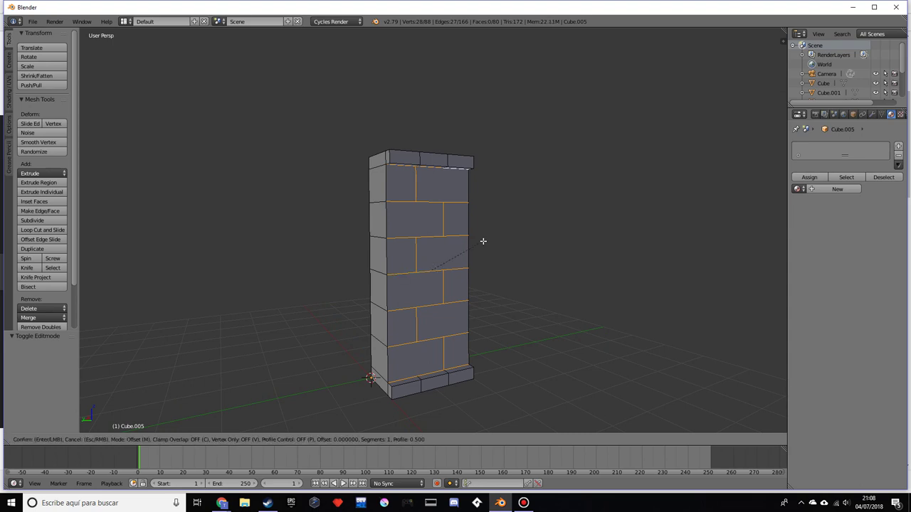
pyautogui.moveTo(483, 241); pyautogui.dragTo(494, 238, button='middle')
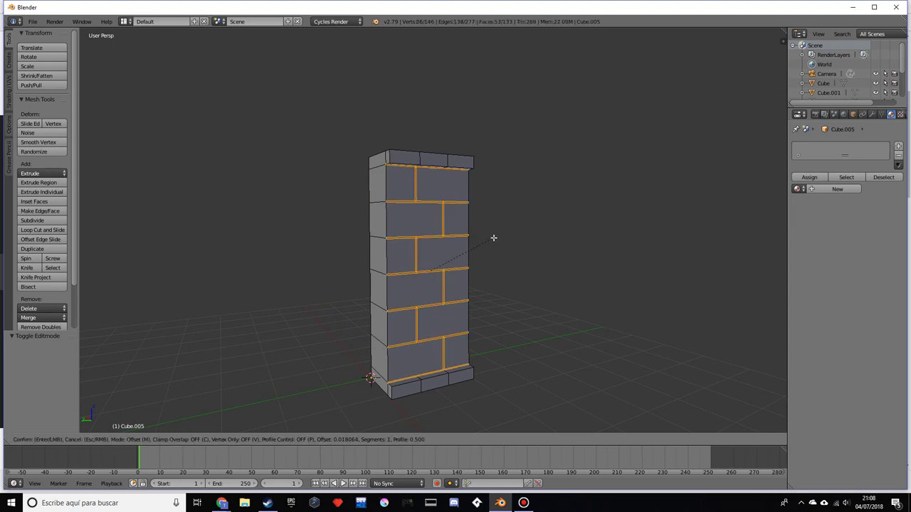
pyautogui.click(494, 238)
# Flatten the bevelled joint strips by scaling them to 0 along X
pyautogui.moveTo(489, 279); pyautogui.dragTo(559, 263, button='middle')
pyautogui.press('s')
pyautogui.press('x')
pyautogui.click(556, 263)
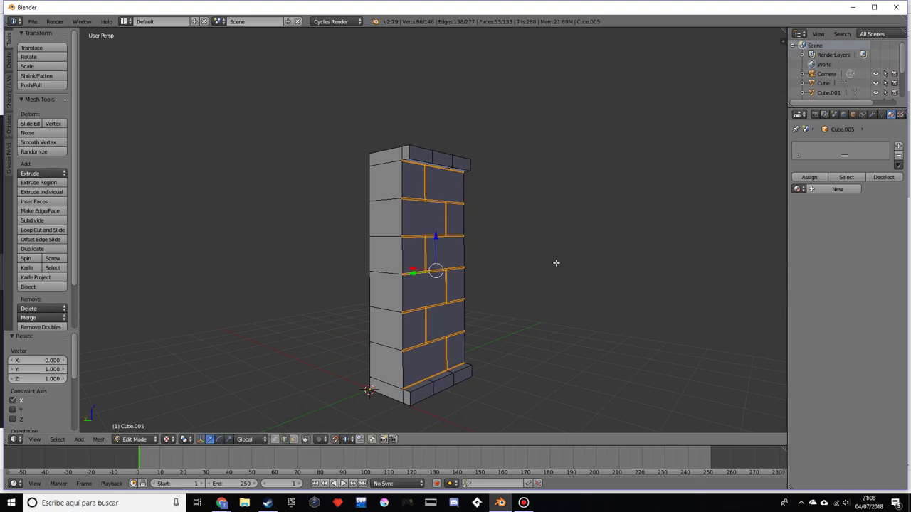
pyautogui.press('Tab')
pyautogui.press('Tab')
# Select the twelve brick faces on the front, extrude them slightly outward from the joints, and return to object mode
pyautogui.moveTo(525, 256); pyautogui.dragTo(320, 446, button='middle')
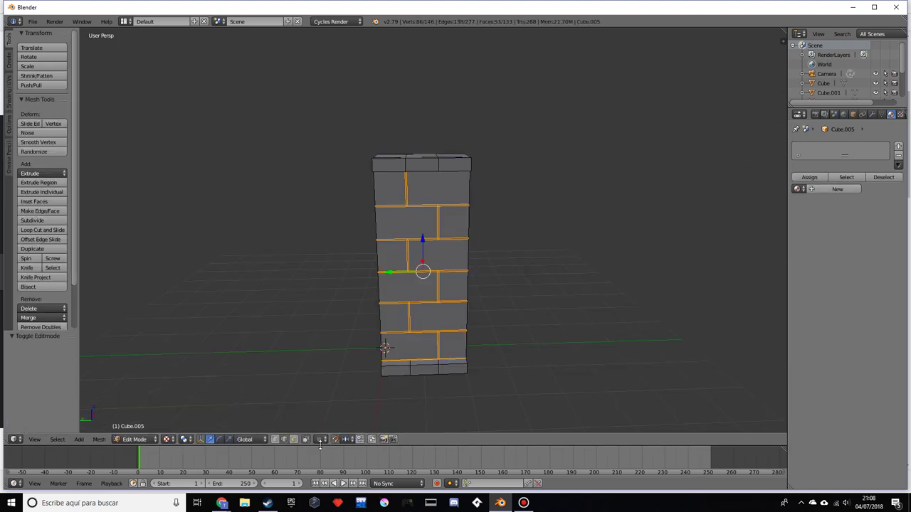
pyautogui.rightClick(405, 354)
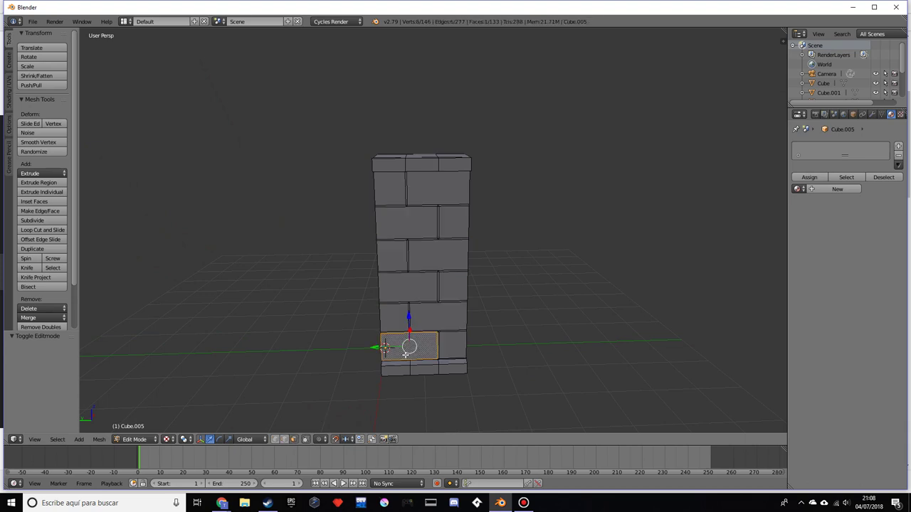
pyautogui.keyDown('shift'); pyautogui.rightClick(453, 339); pyautogui.keyUp('shift')
pyautogui.keyDown('shift'); pyautogui.rightClick(449, 318); pyautogui.keyUp('shift')
pyautogui.keyDown('shift'); pyautogui.rightClick(395, 314); pyautogui.keyUp('shift')
pyautogui.keyDown('shift'); pyautogui.rightClick(399, 289); pyautogui.keyUp('shift')
pyautogui.keyDown('shift'); pyautogui.rightClick(453, 283); pyautogui.keyUp('shift')
pyautogui.keyDown('shift'); pyautogui.rightClick(453, 261); pyautogui.keyUp('shift')
pyautogui.keyDown('shift'); pyautogui.rightClick(397, 254); pyautogui.keyUp('shift')
pyautogui.keyDown('shift'); pyautogui.rightClick(406, 223); pyautogui.keyUp('shift')
pyautogui.keyDown('shift'); pyautogui.rightClick(444, 218); pyautogui.keyUp('shift')
pyautogui.keyDown('shift'); pyautogui.rightClick(429, 187); pyautogui.keyUp('shift')
pyautogui.keyDown('shift'); pyautogui.rightClick(390, 189); pyautogui.keyUp('shift')
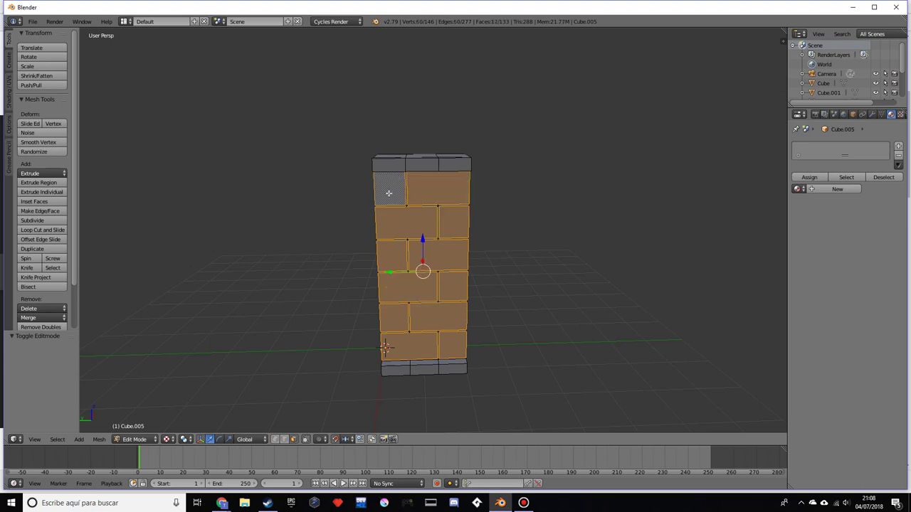
pyautogui.moveTo(386, 225); pyautogui.dragTo(484, 244, button='middle')
pyautogui.press('e')
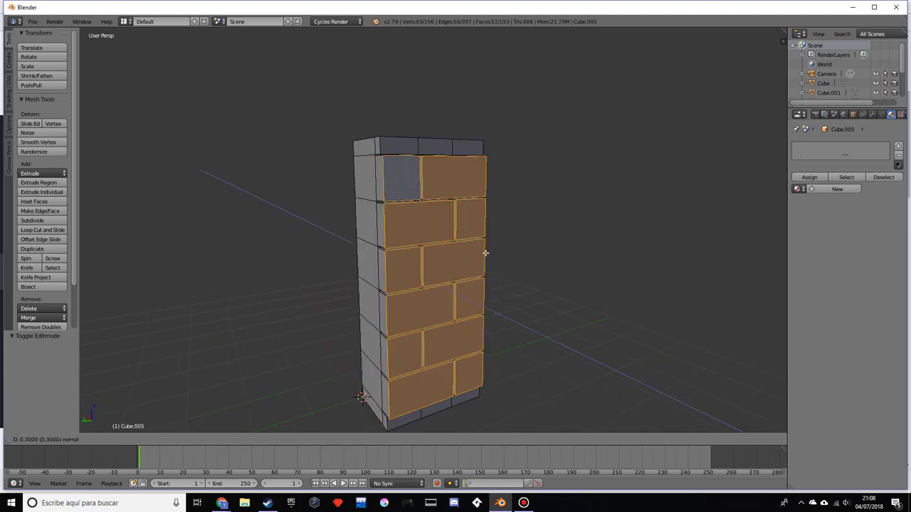
pyautogui.click(437, 220)
pyautogui.moveTo(437, 249); pyautogui.dragTo(586, 264, button='middle')
pyautogui.press('Tab')
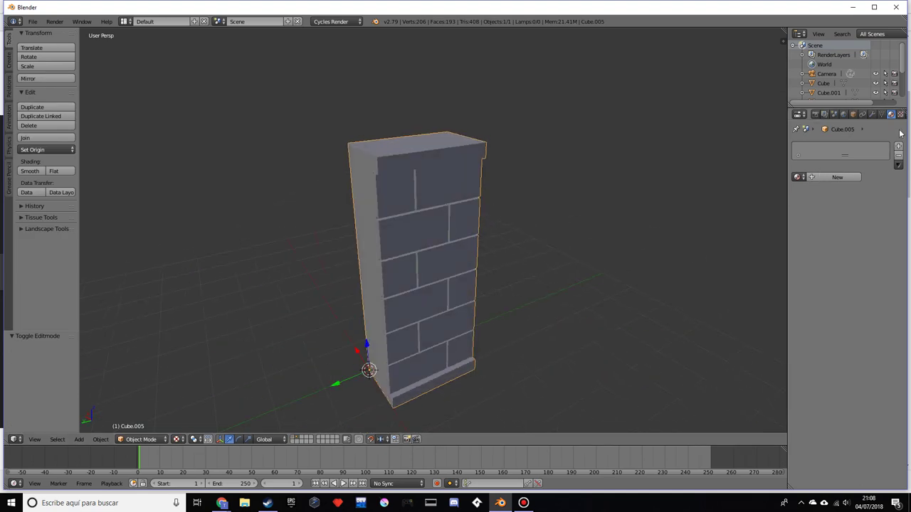
# Add an Array modifier to the block with relative offset 0 in X and 1 in Y, and a count of 5
pyautogui.click(871, 115)
pyautogui.click(808, 150)
pyautogui.click(722, 170)
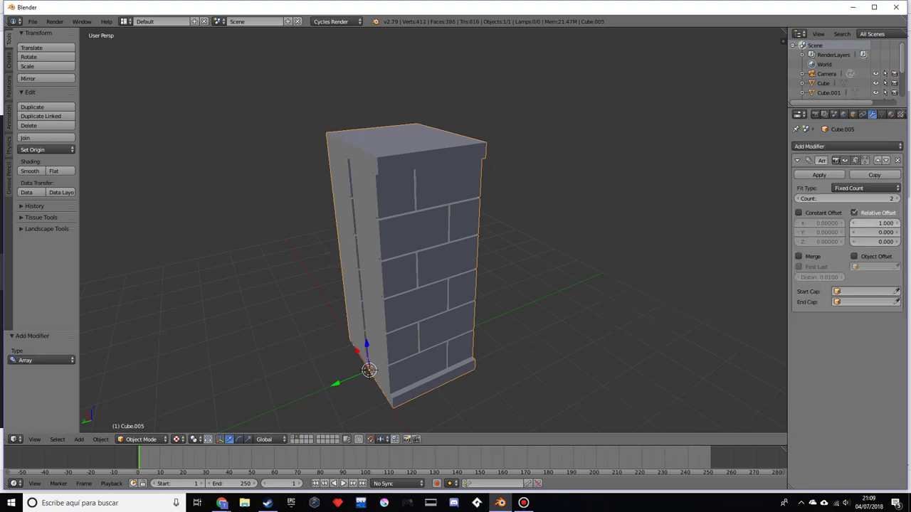
pyautogui.click(864, 223)
pyautogui.press('Return')
pyautogui.click(881, 233)
pyautogui.write('1')
pyautogui.press('Return')
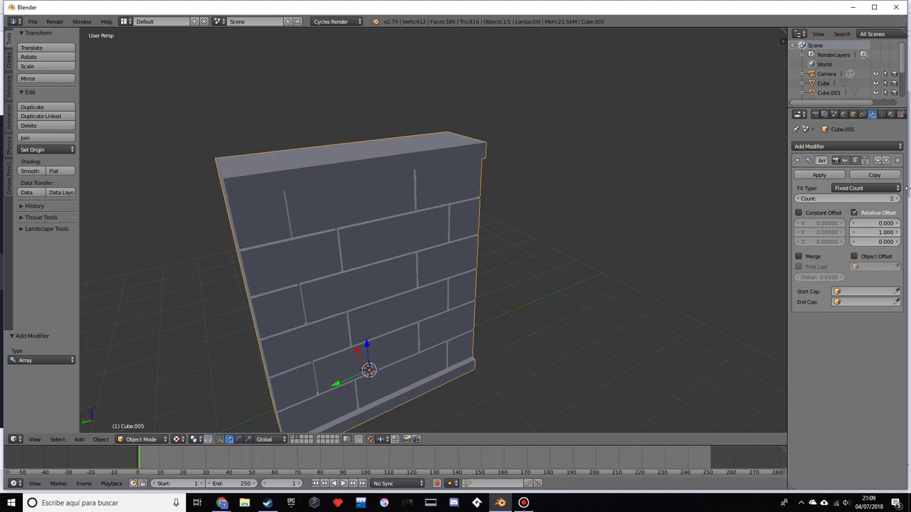
pyautogui.click(898, 198)
pyautogui.click(898, 199)
pyautogui.click(897, 199)
pyautogui.scroll(-5, 609, 299)
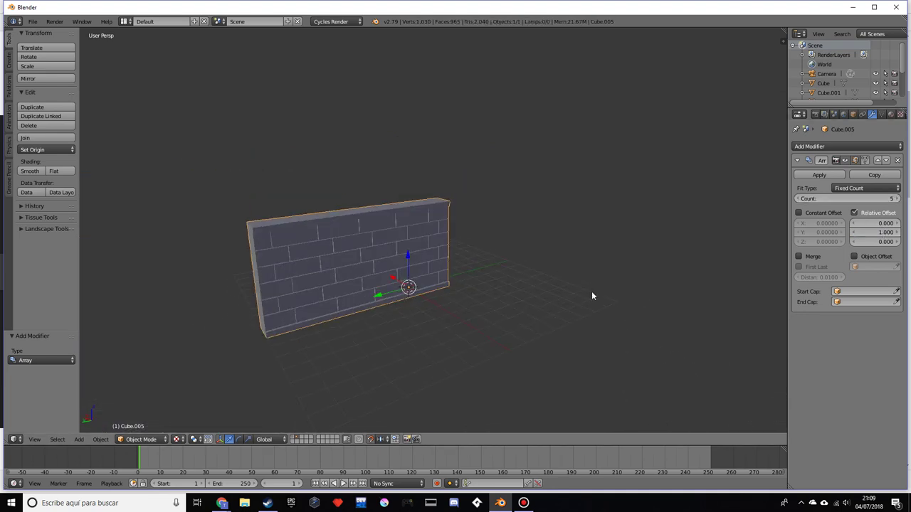